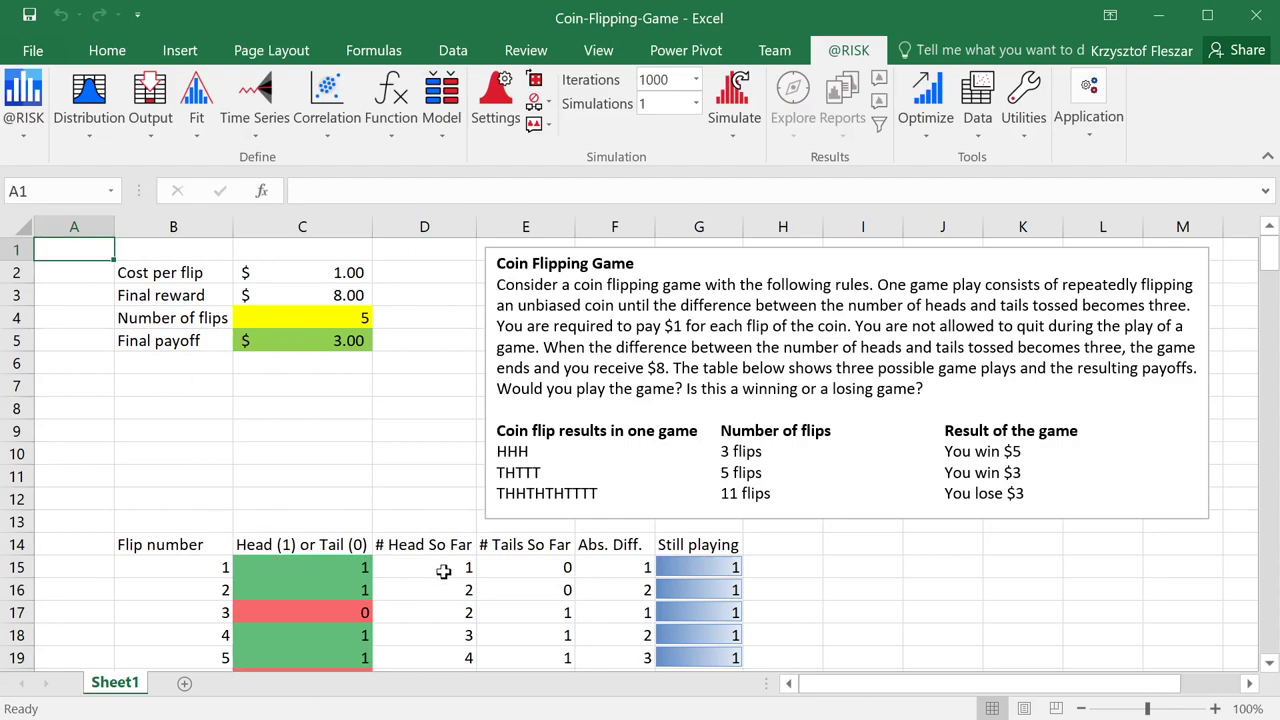
Step: Review the first, second through fifth, and eighth coin flip results in column C
left_click(335, 563)
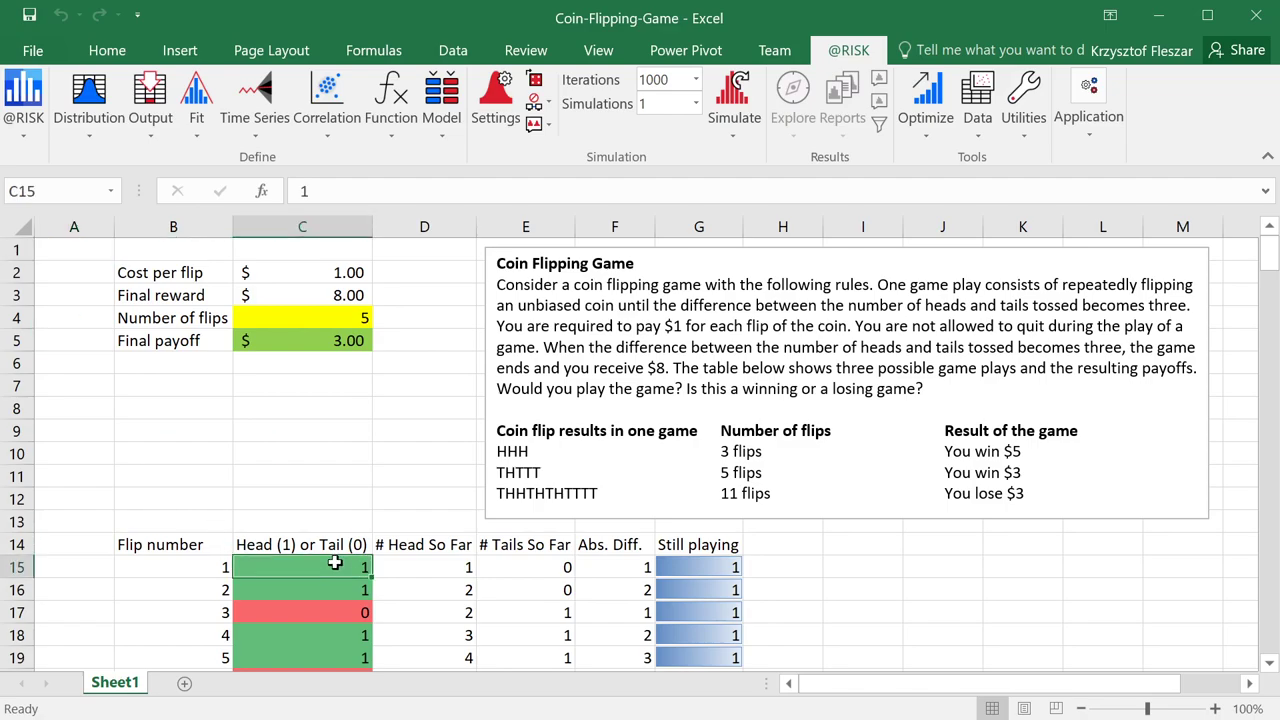
scroll(335, 563, "down", 1)
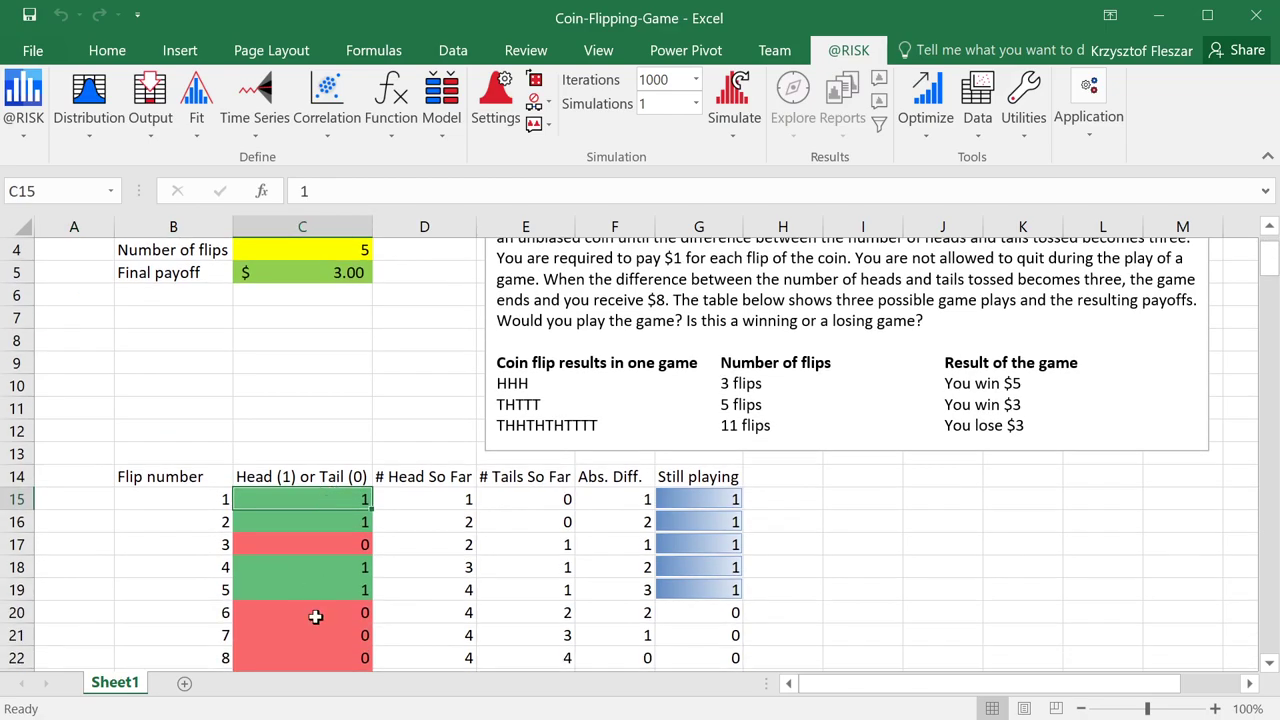
left_click(316, 656)
scroll(330, 574, "up", 1)
scroll(327, 572, "down", 1)
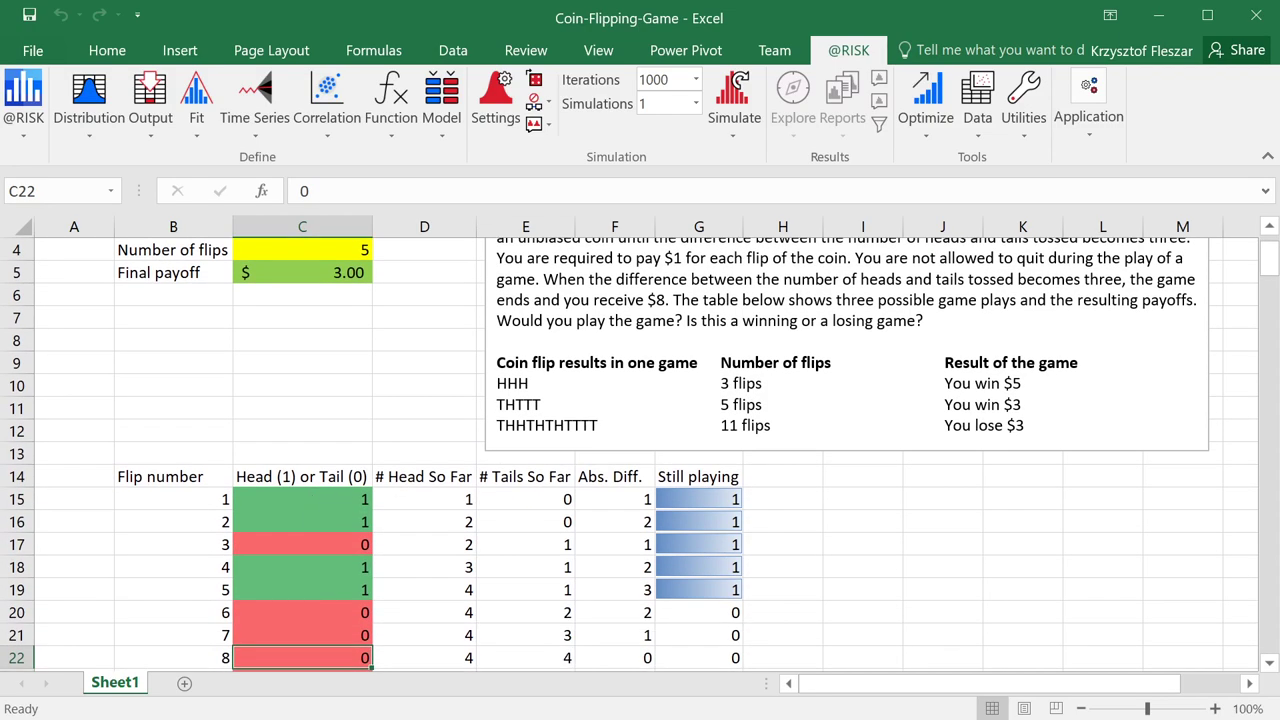
left_click(322, 522)
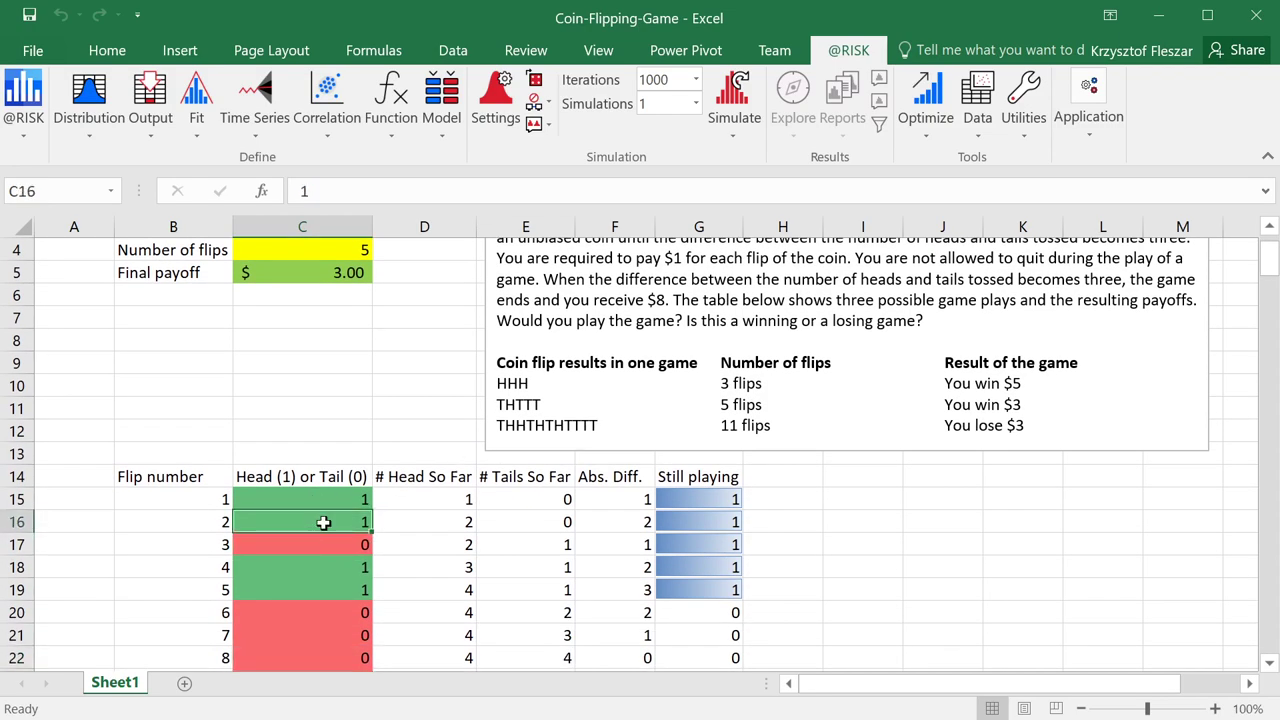
left_click(324, 544)
left_click(325, 567)
left_click(326, 588)
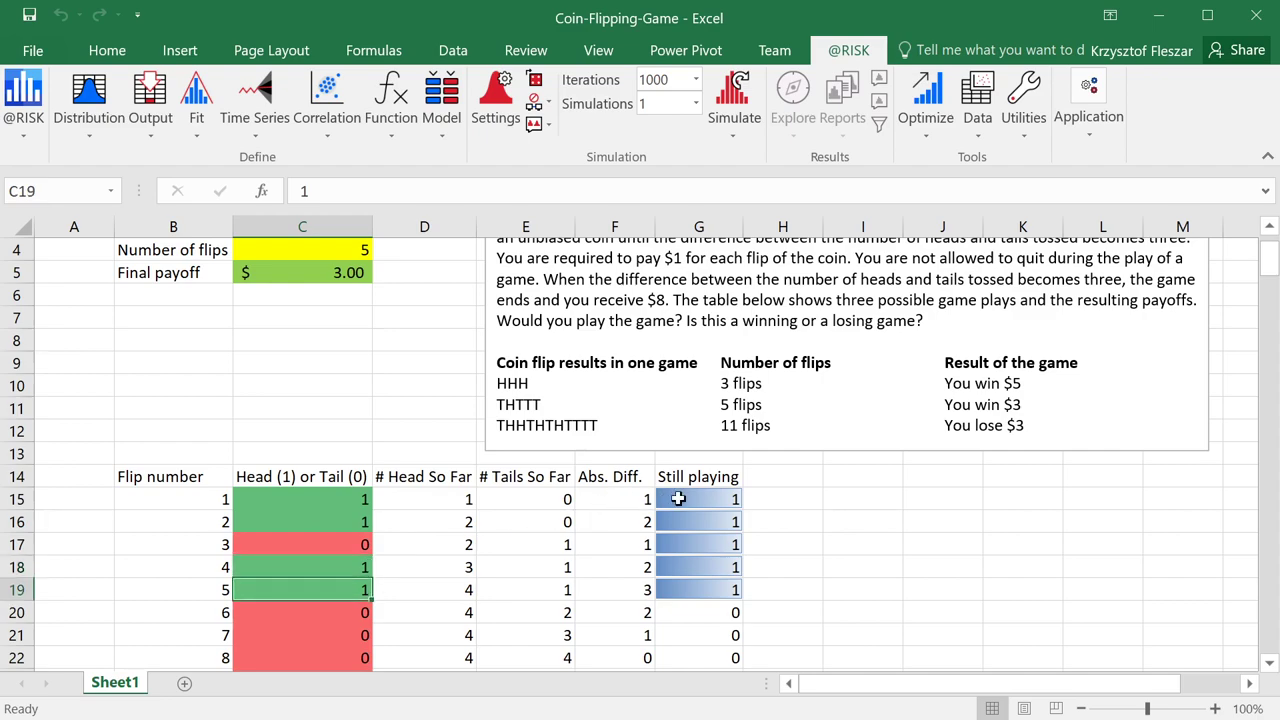
Step: Inspect the head/tail counts and the Still playing flags and formulas for flips 1 to 8
left_click_drag(305, 495, 322, 658)
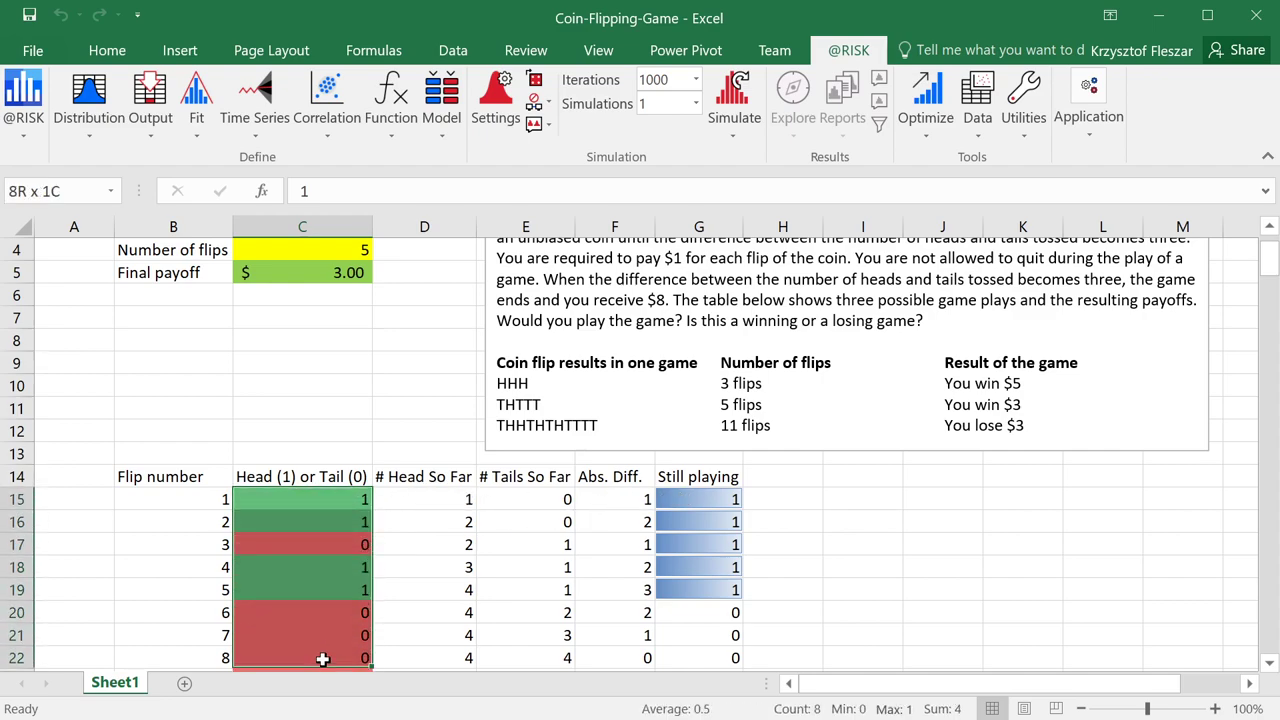
left_click_drag(432, 500, 697, 611)
left_click(698, 612)
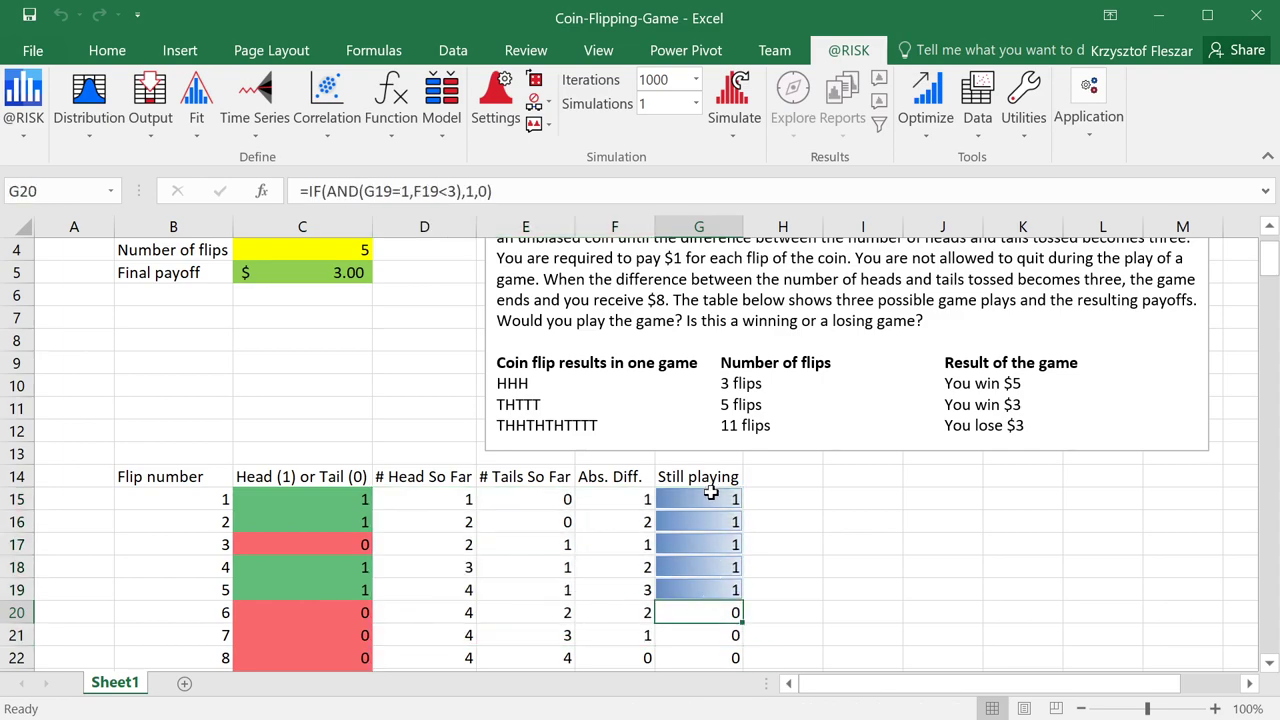
left_click_drag(710, 492, 710, 597)
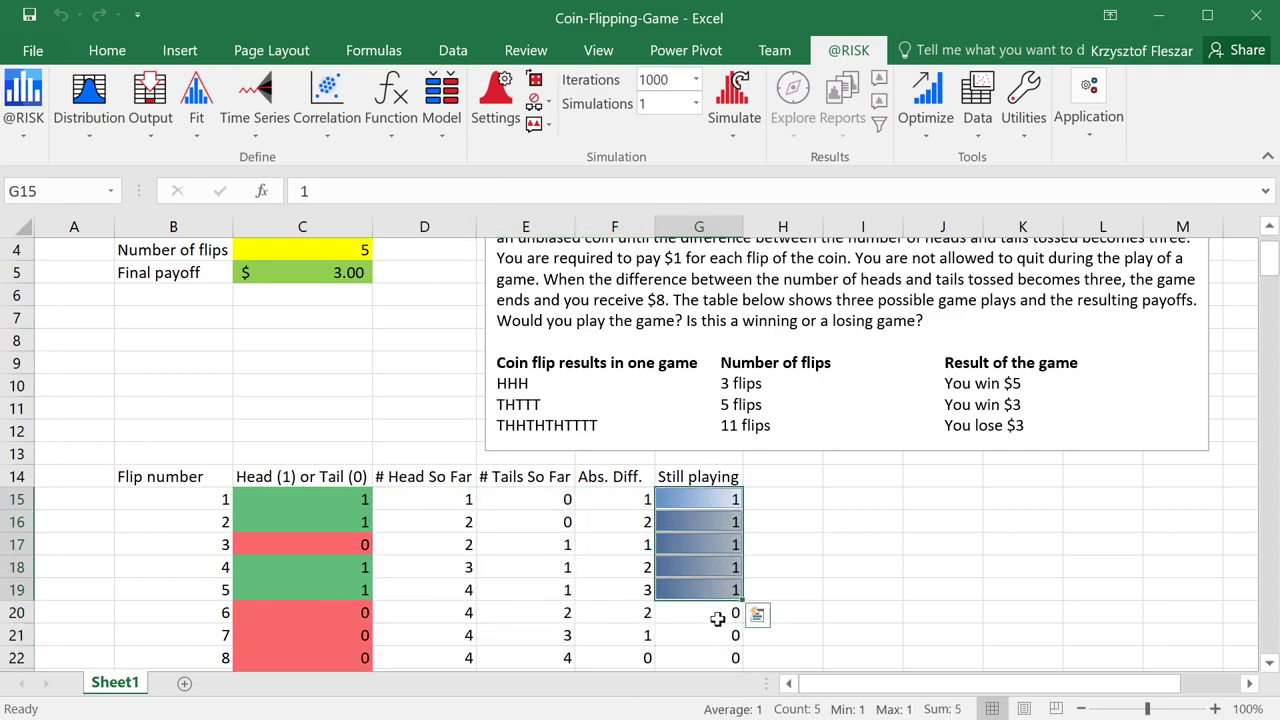
left_click_drag(306, 614, 318, 658)
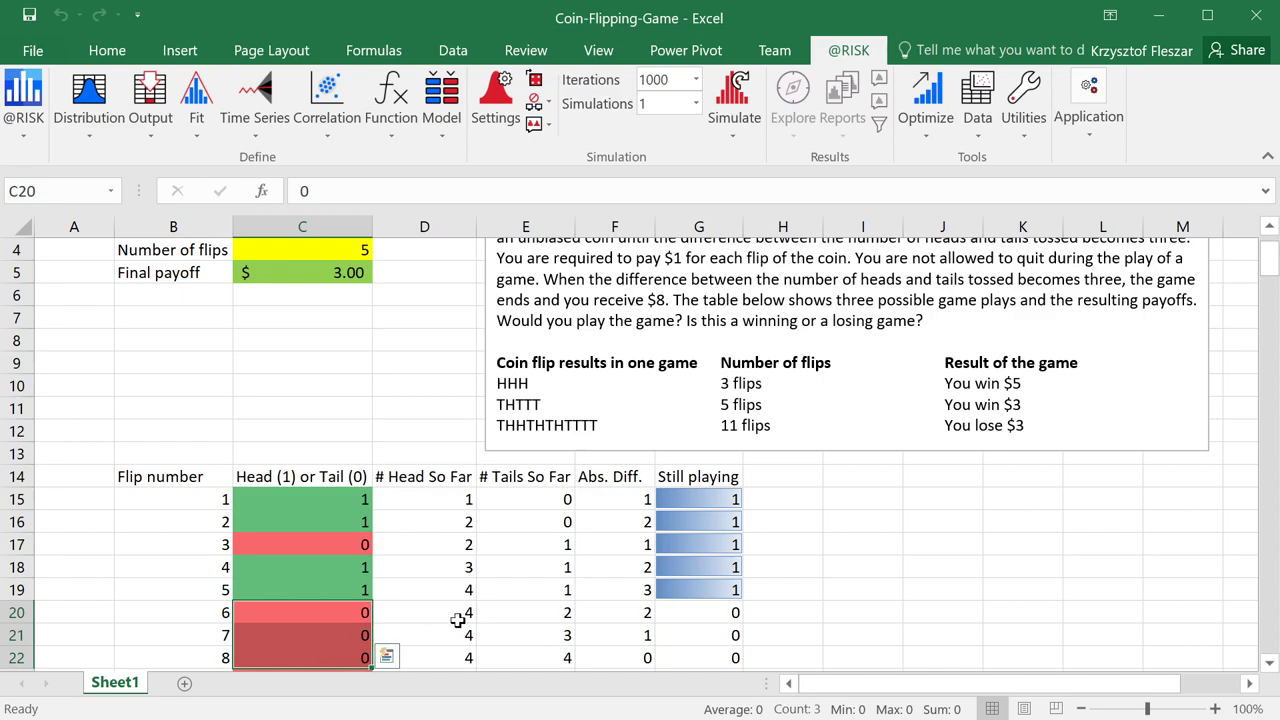
left_click(718, 612)
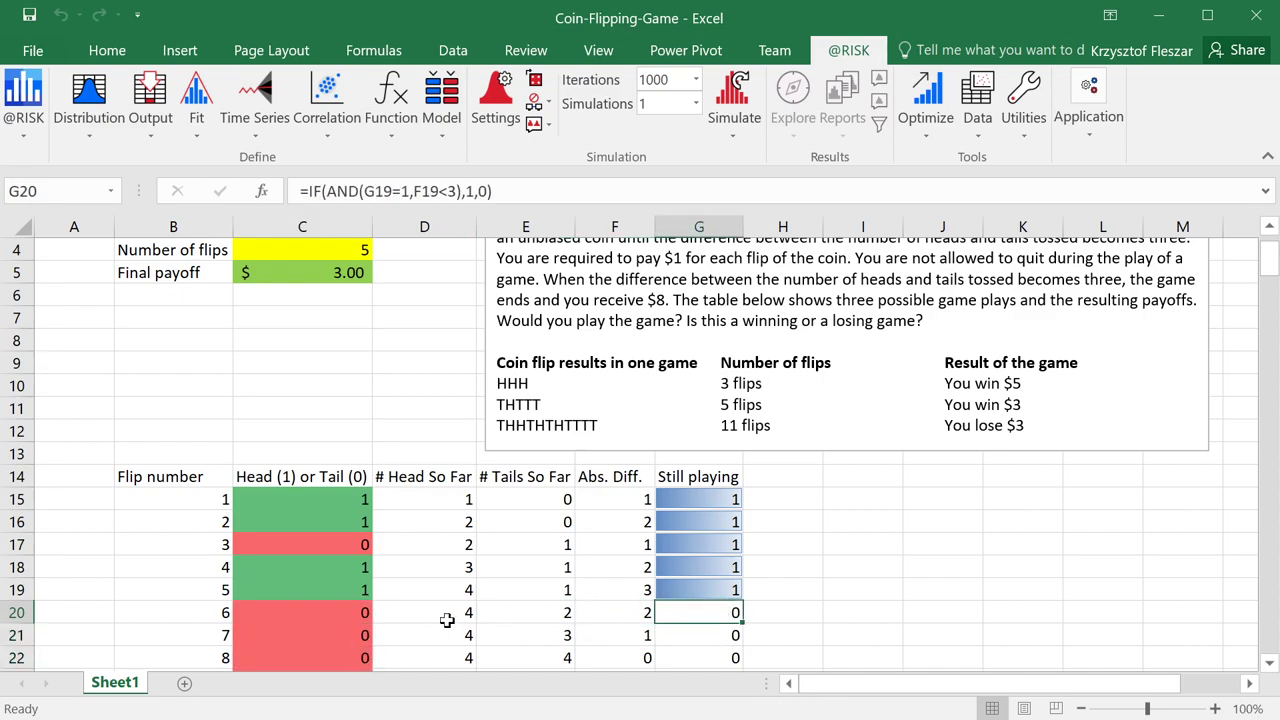
left_click_drag(312, 614, 716, 656)
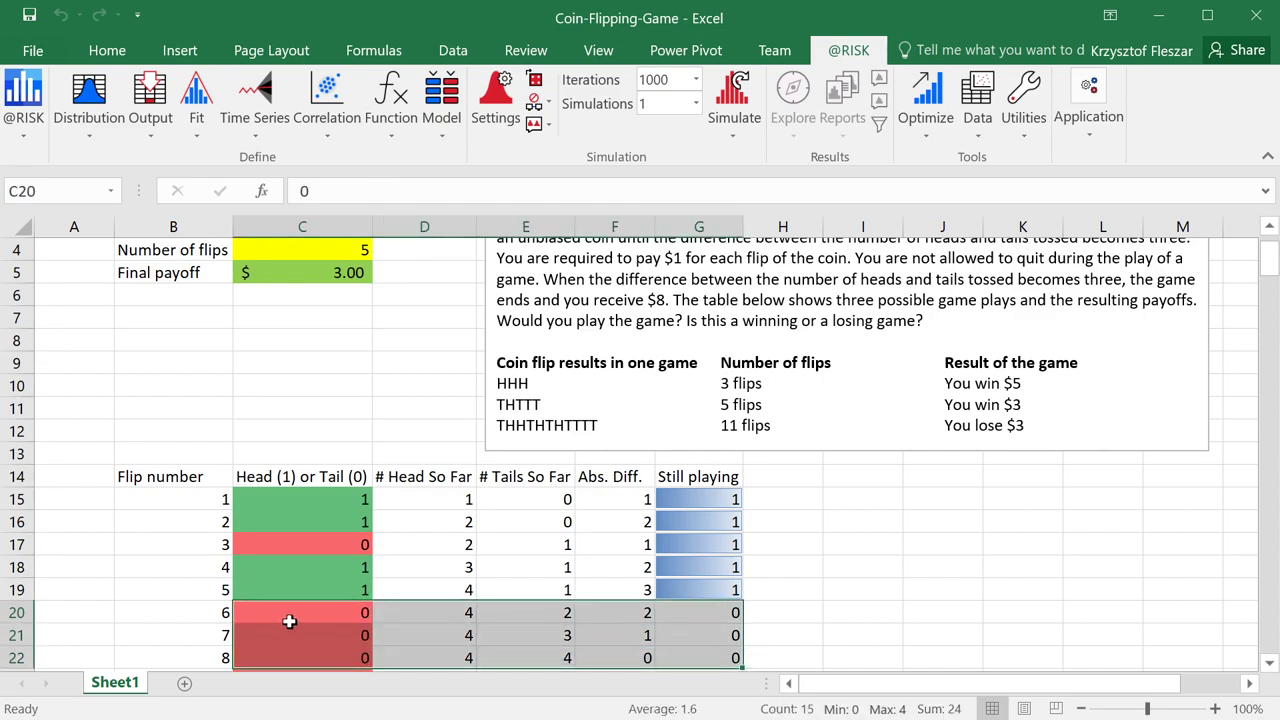
left_click(732, 610)
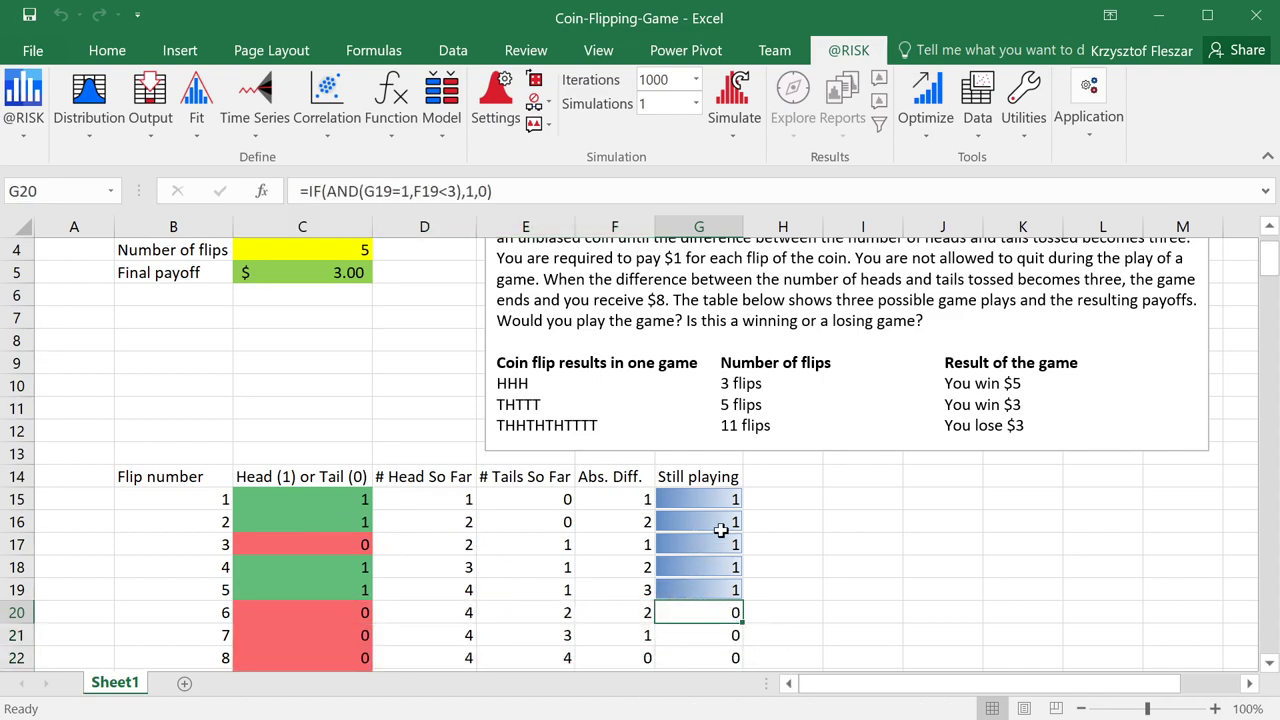
left_click_drag(716, 499, 718, 598)
left_click(718, 596)
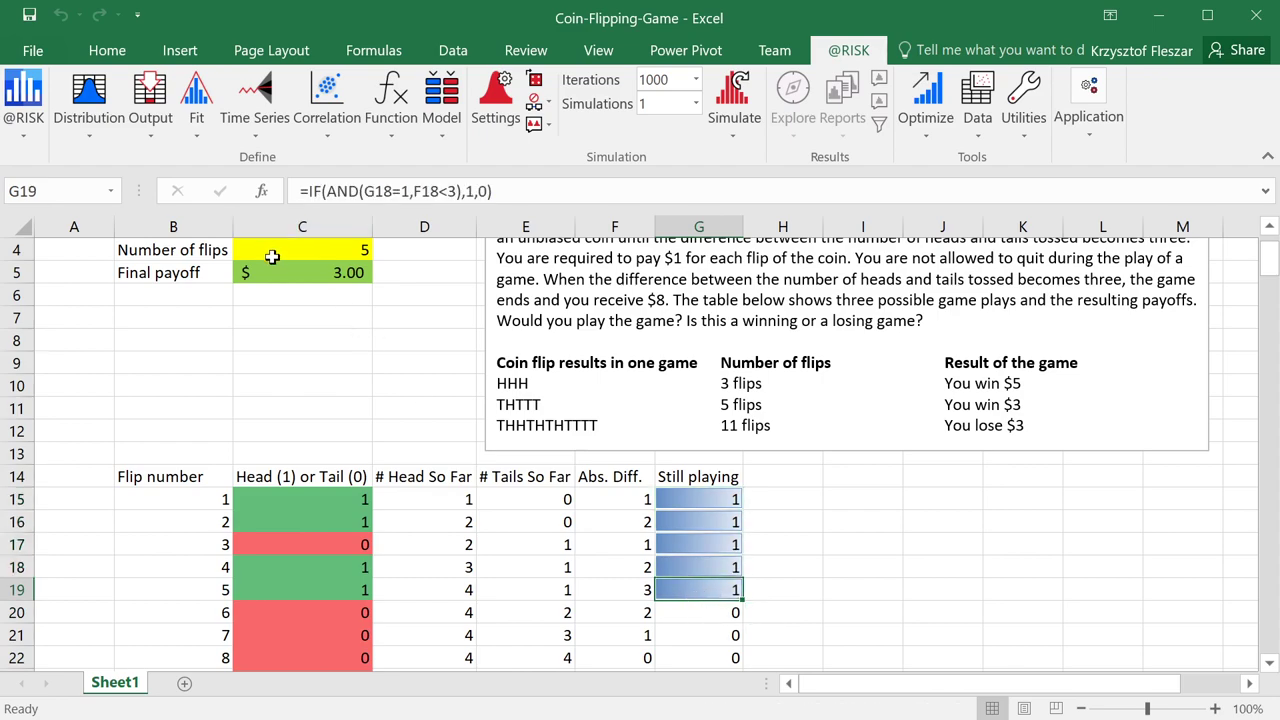
Step: Show the range summed by the Number of flips formula in C4, then recheck flags G19 and G20
left_click(238, 250)
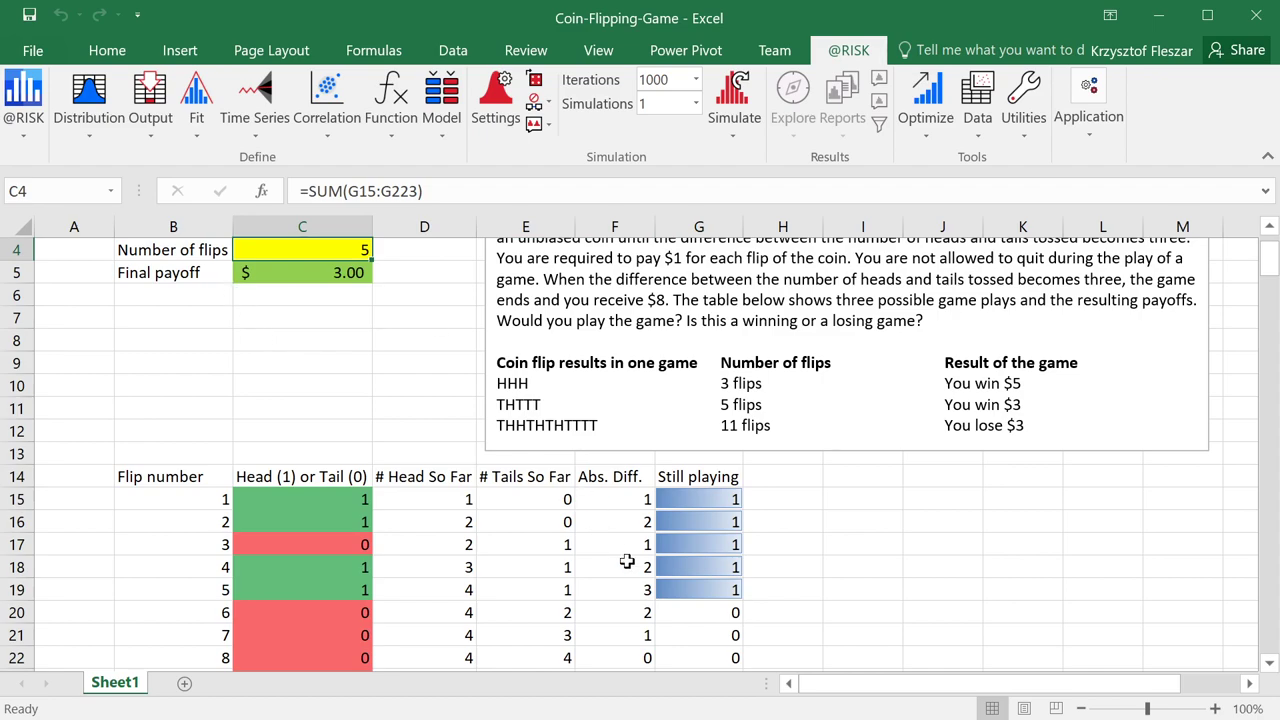
key("F2")
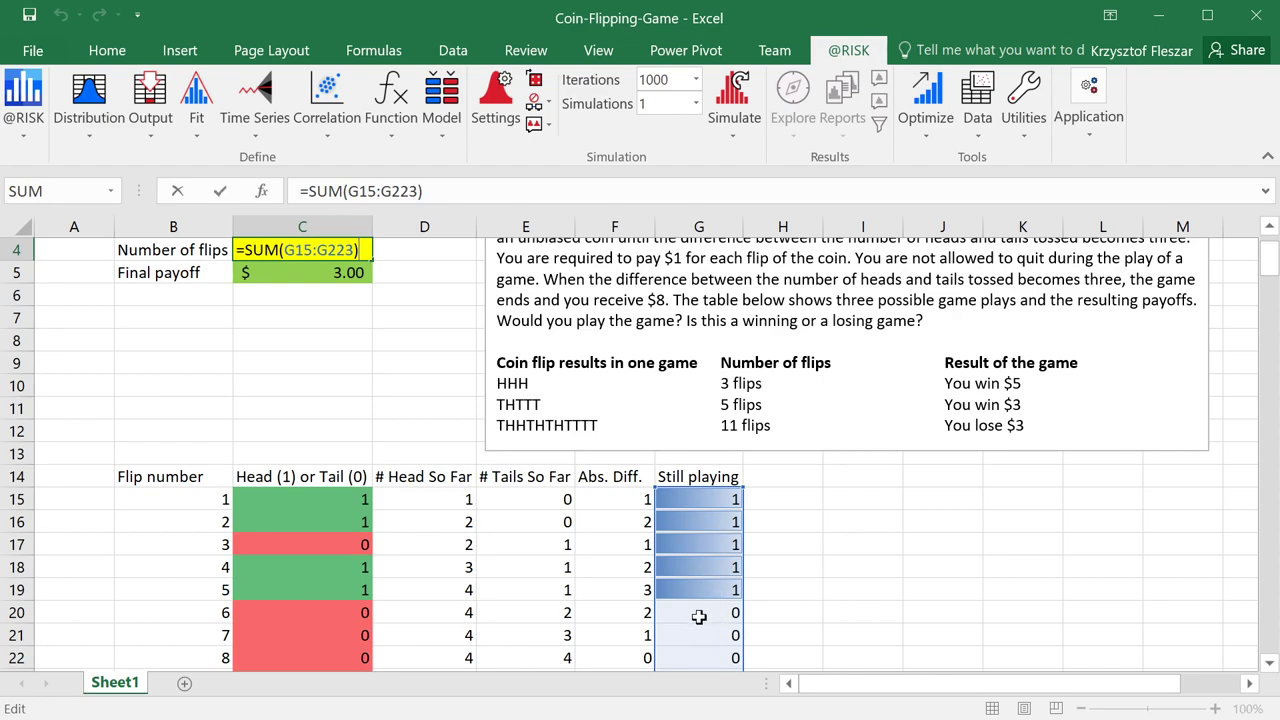
key("Escape")
left_click_drag(710, 500, 722, 595)
left_click(712, 499)
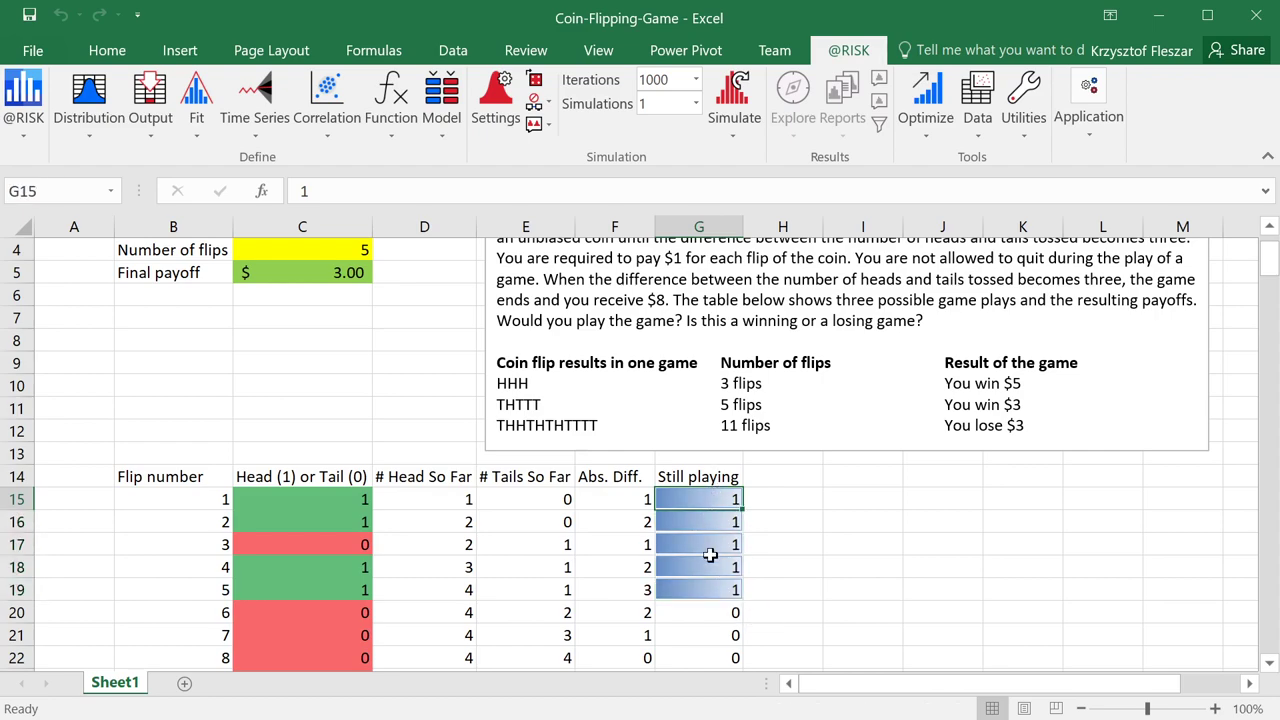
left_click(708, 590)
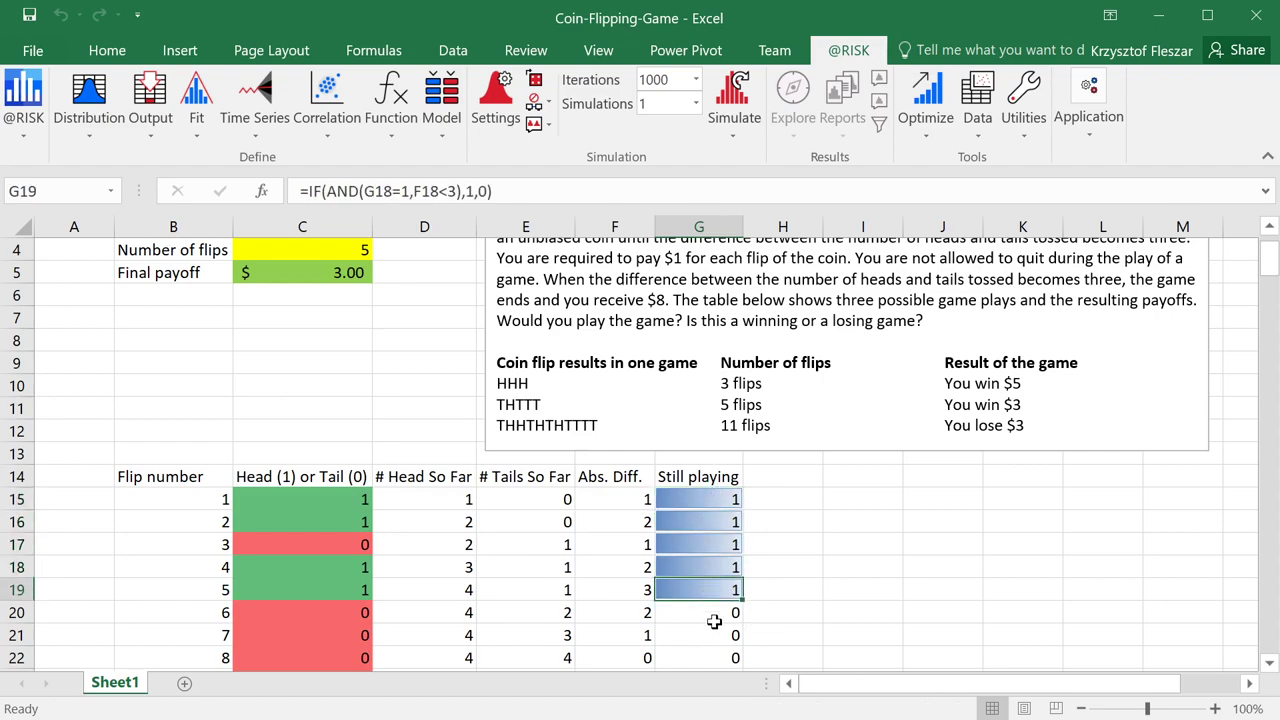
left_click(710, 620)
Step: Check Still playing values further down and redisplay C4's summed range without changes
scroll(715, 610, "down", 4)
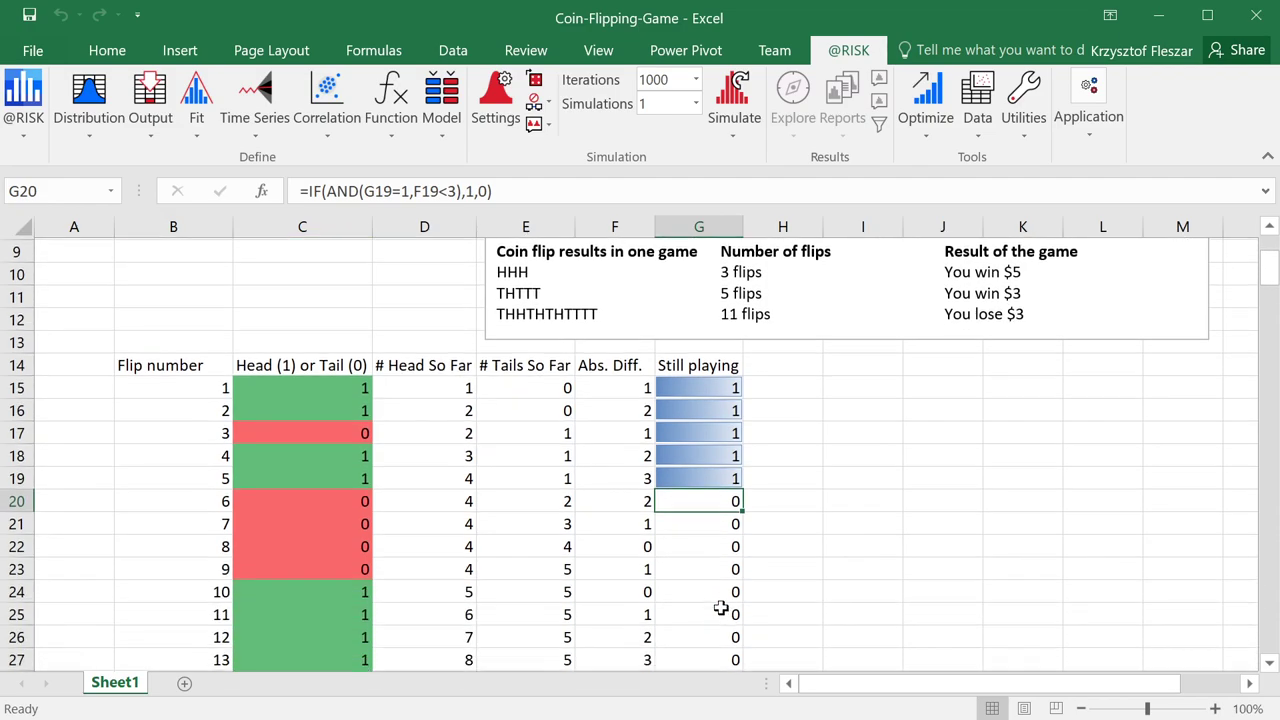
left_click(721, 550)
scroll(722, 556, "down", 3)
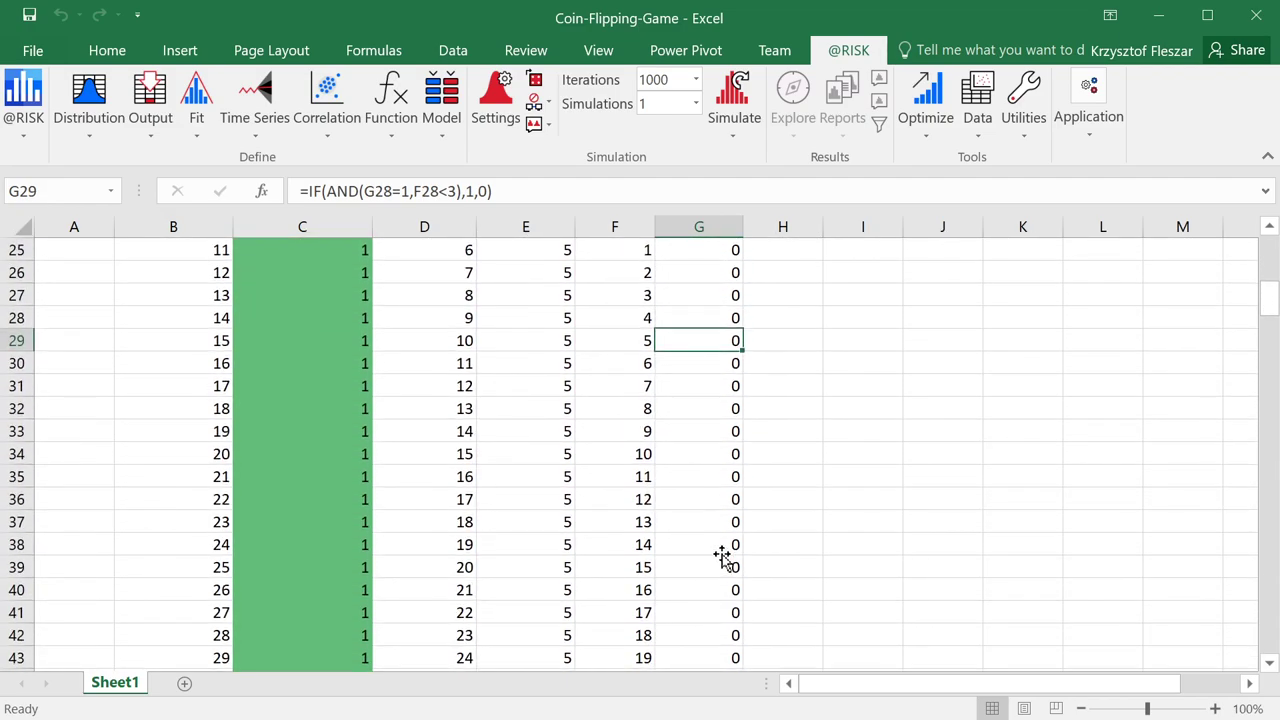
scroll(722, 556, "up", 8)
left_click(313, 311)
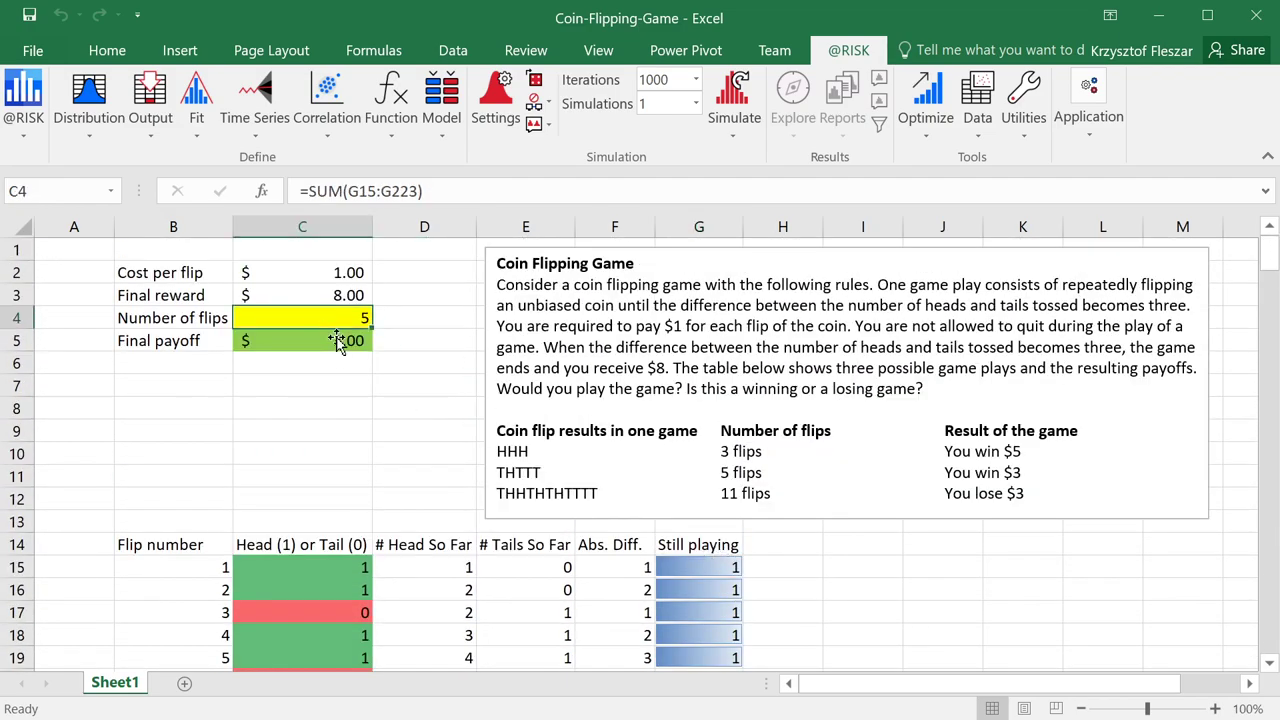
key("F2")
key("Escape")
left_click(345, 567)
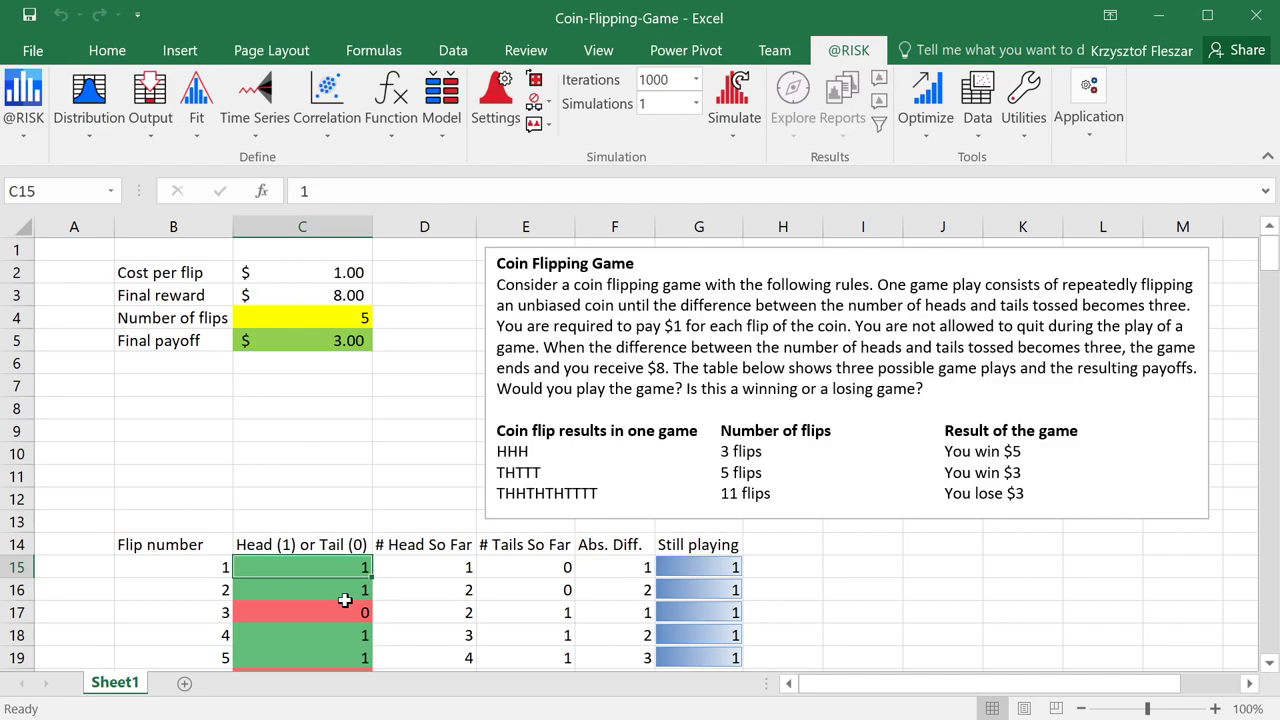
left_click_drag(339, 567, 343, 656)
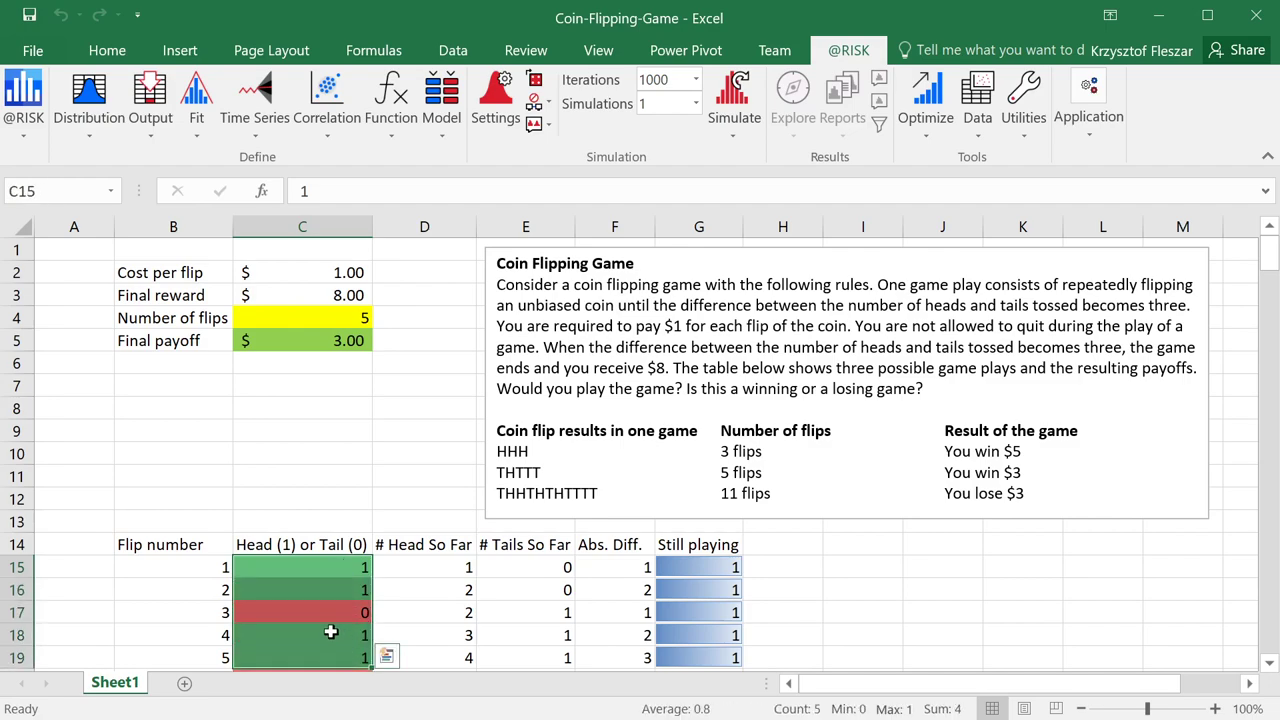
left_click(287, 565)
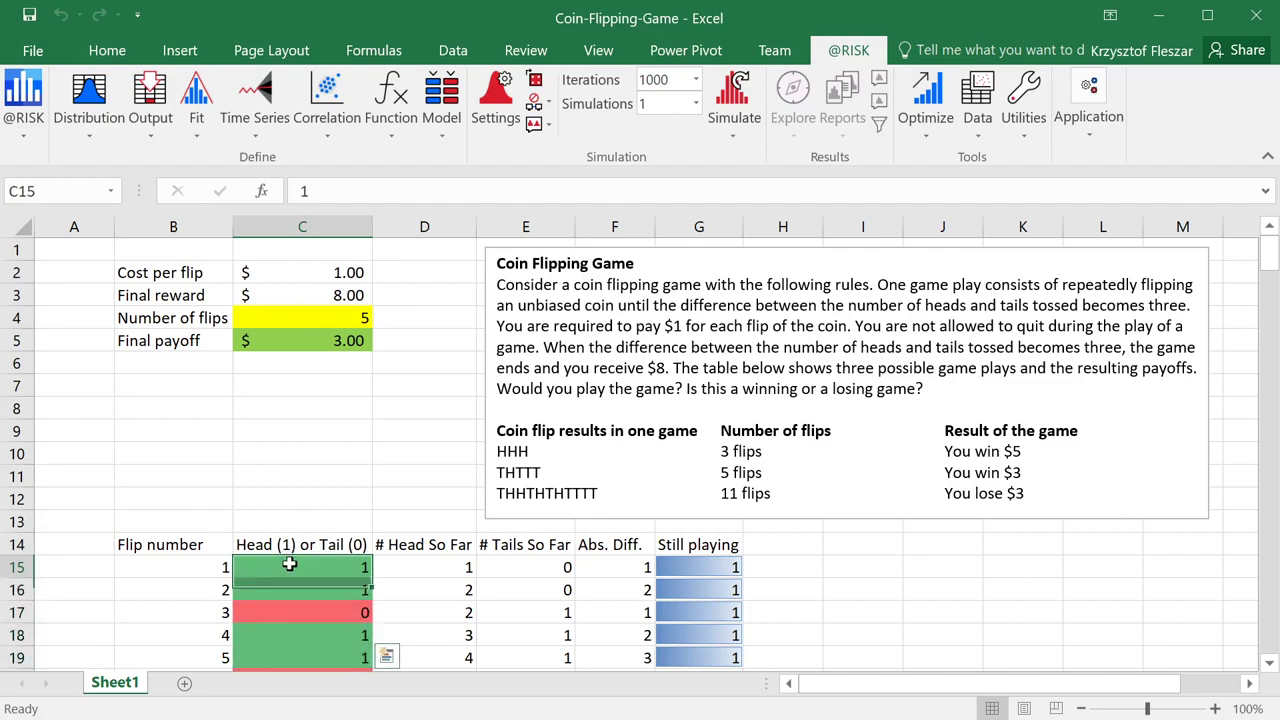
left_click(88, 100)
left_click_drag(874, 248, 789, 61)
left_click(444, 216)
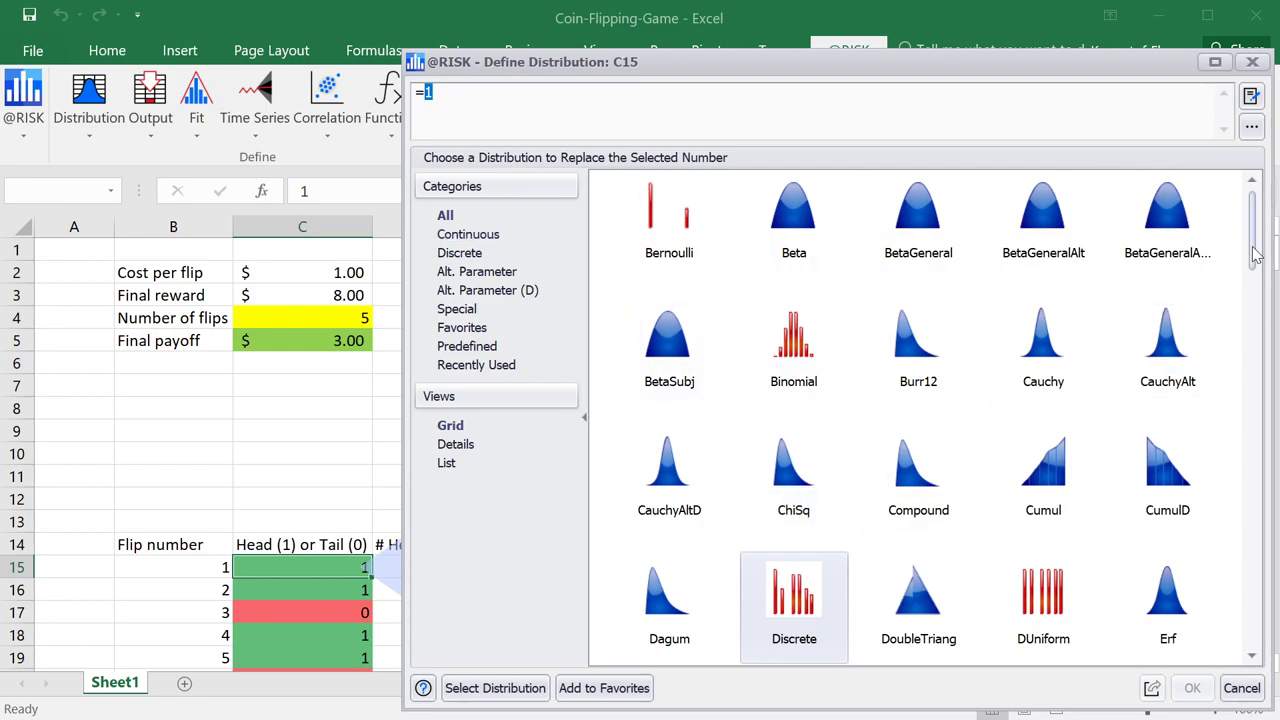
left_click_drag(1256, 255, 1268, 215)
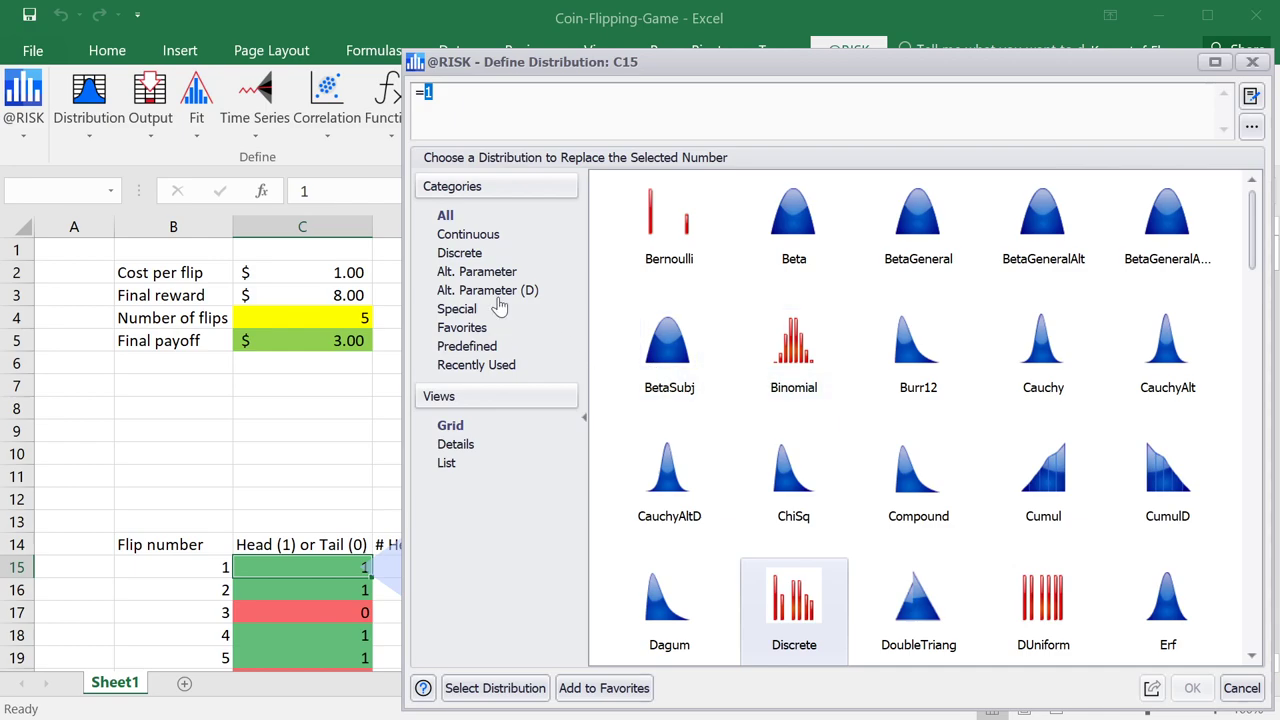
left_click(458, 253)
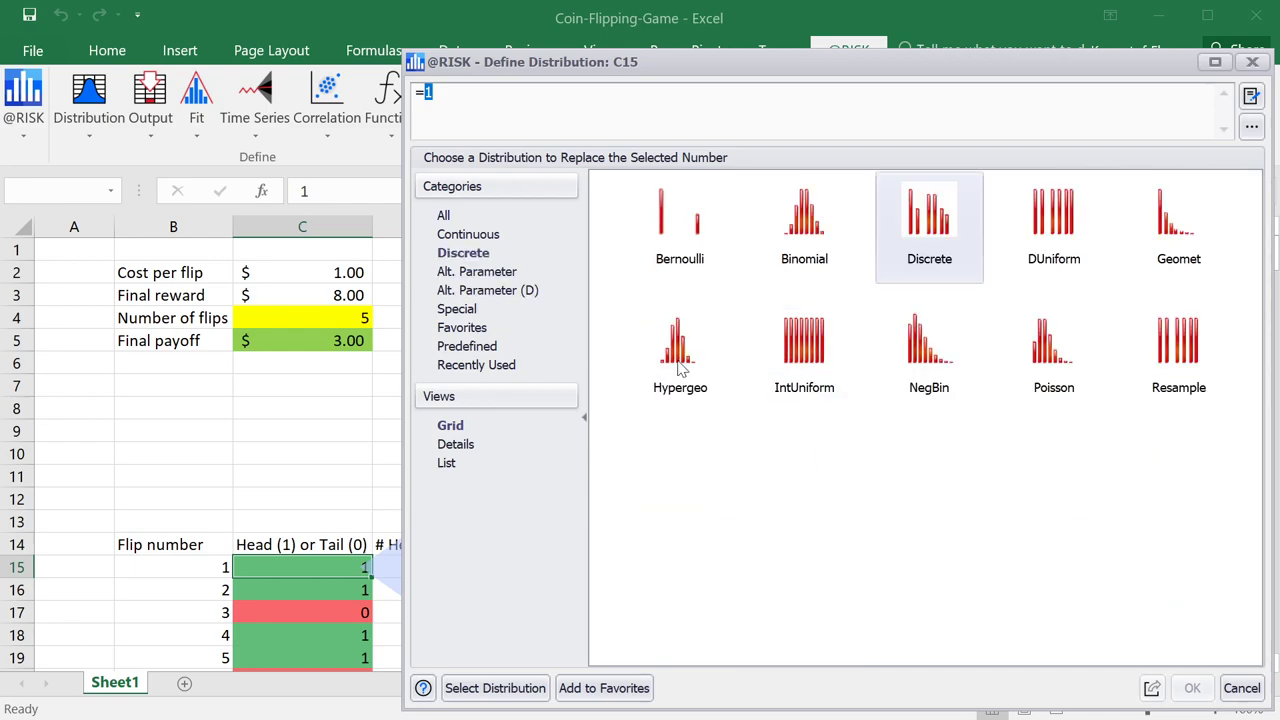
Step: Choose Discrete for C15 with X-Table {0,1} and P-Table {0.5,0.5}
double_click(936, 250)
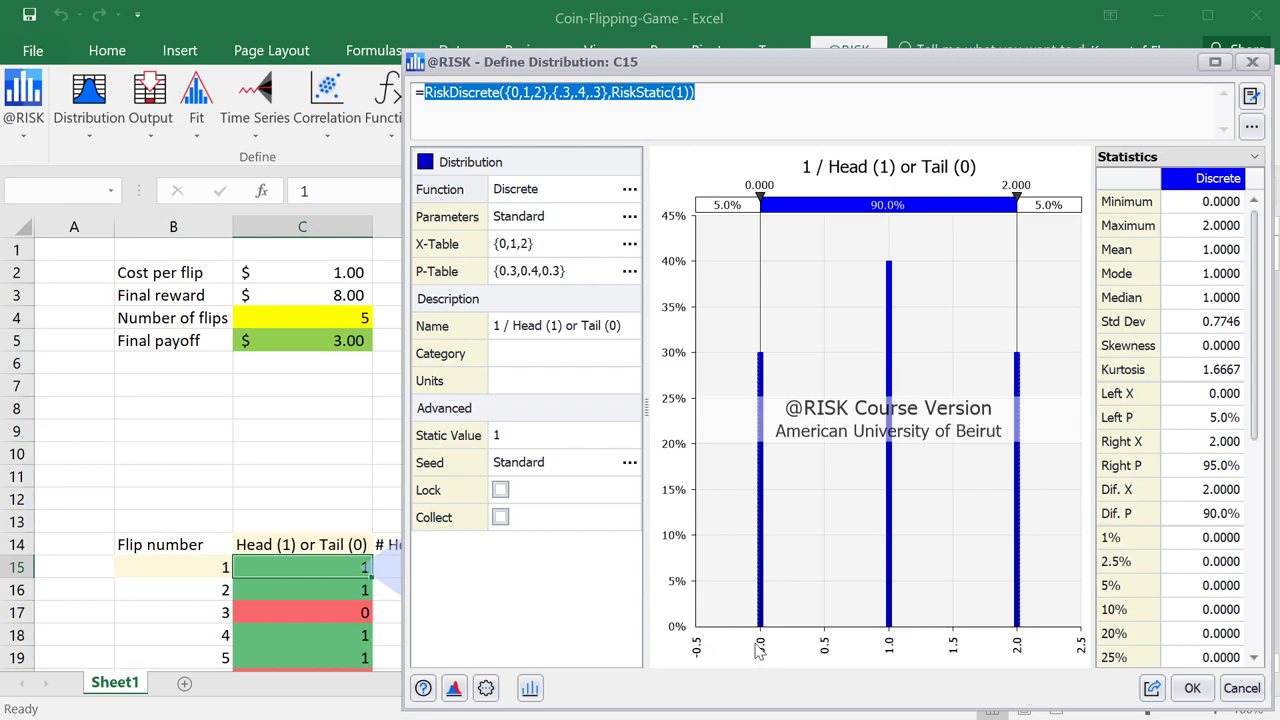
left_click(529, 247)
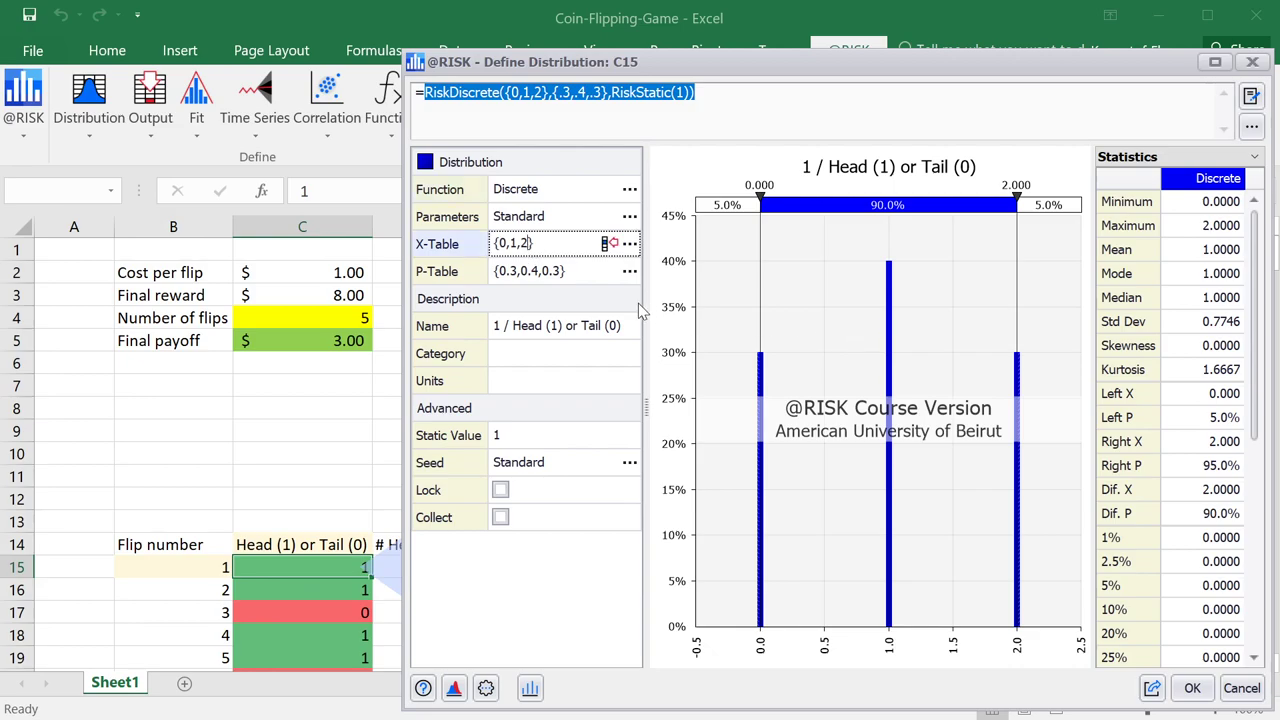
key("BackSpace")
key("BackSpace")
left_click(543, 276)
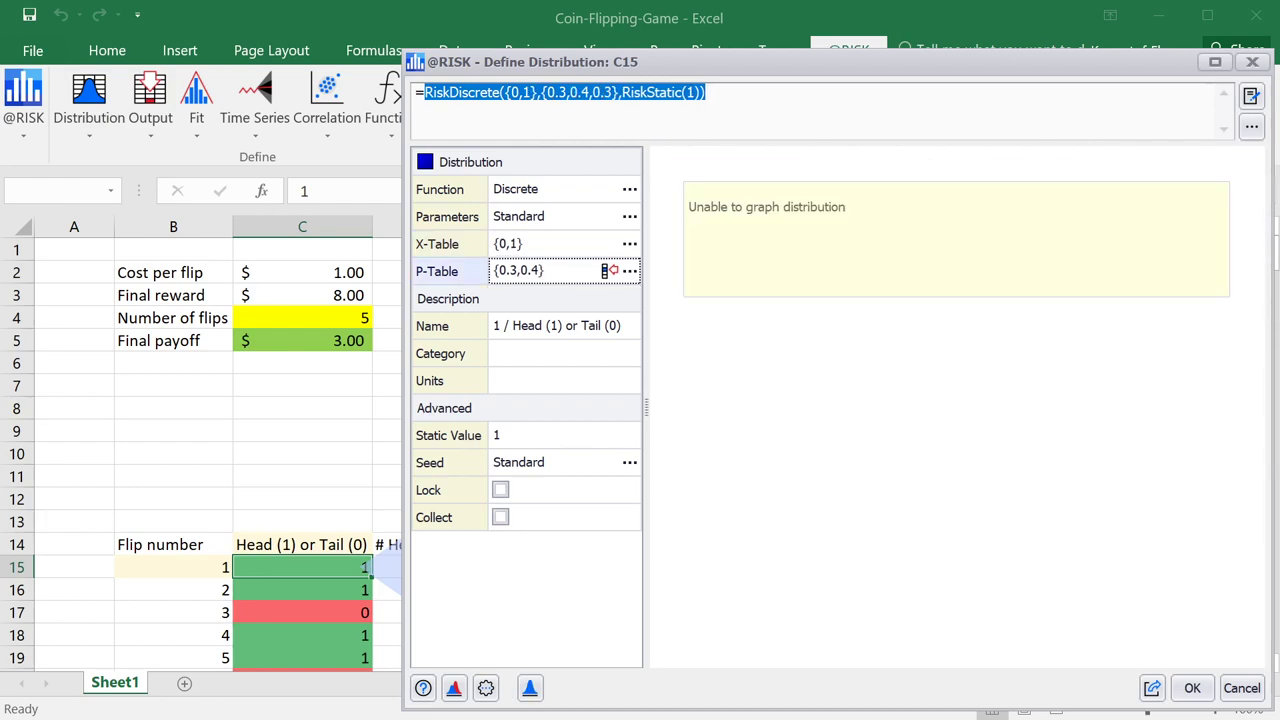
key("BackSpace")
type("5")
key("Return")
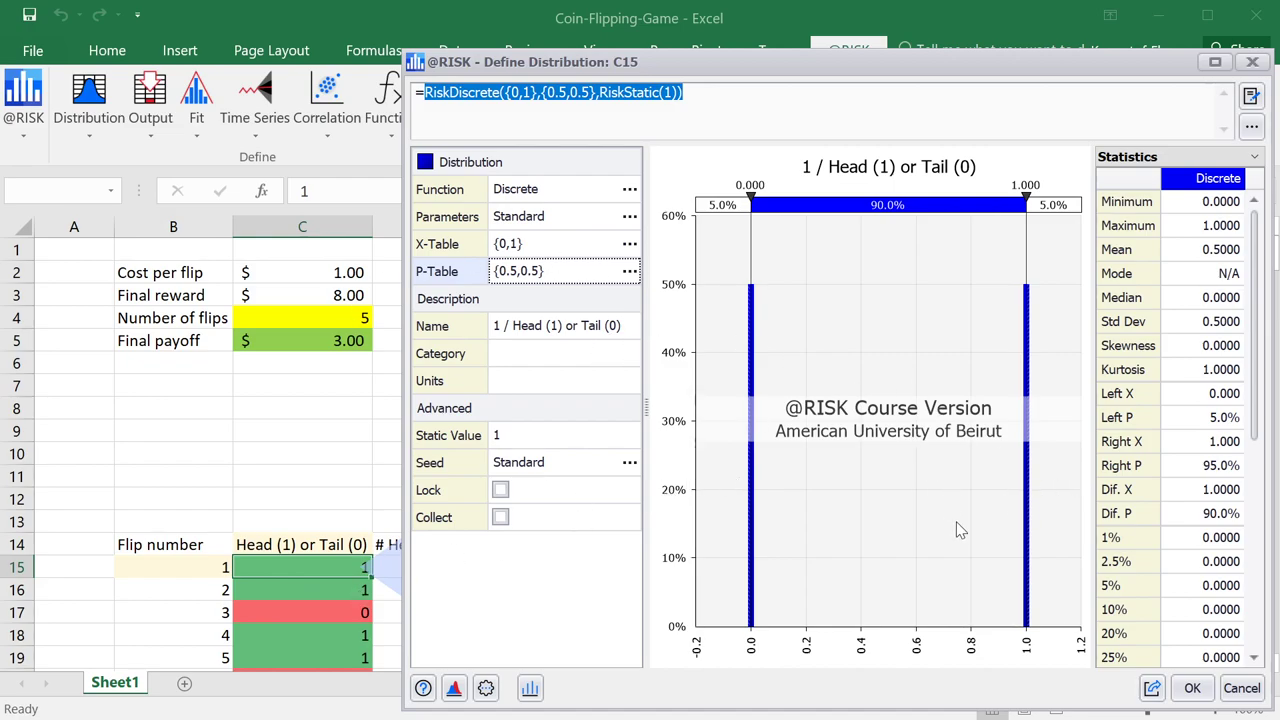
Step: Apply the distribution to C15 and delete ',RiskStatic(1)' from its formula
left_click(1193, 689)
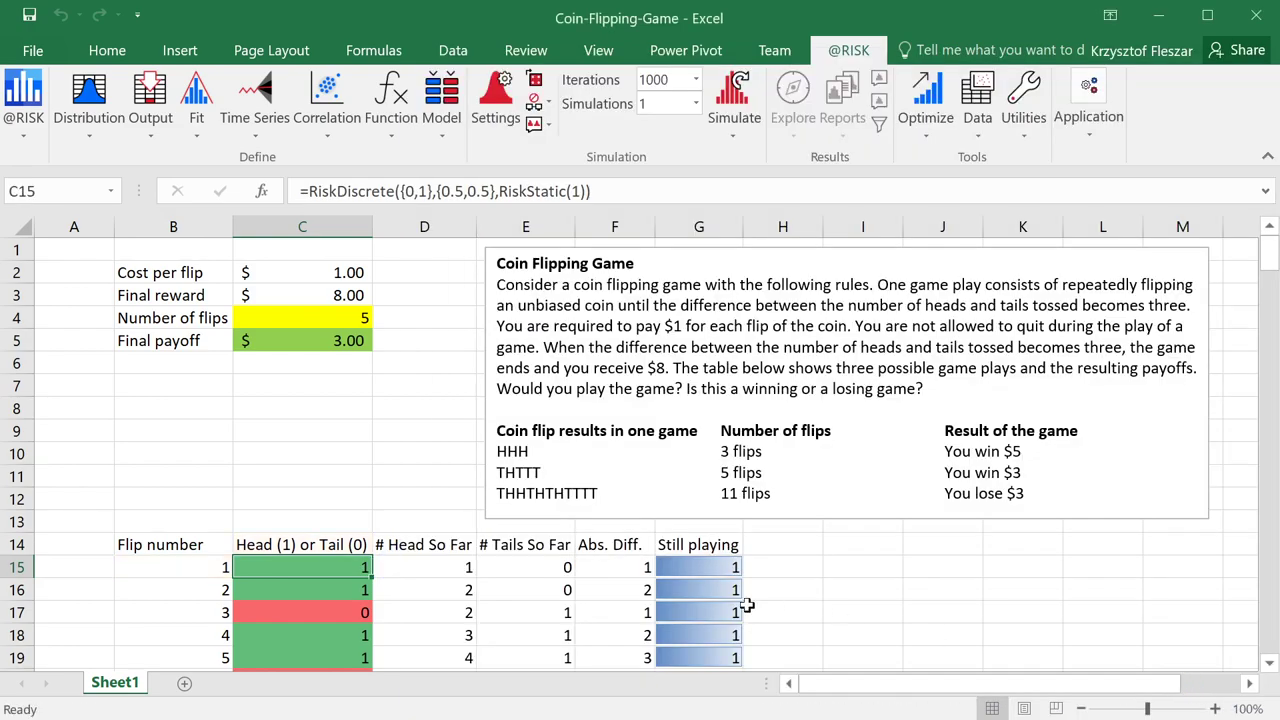
double_click(307, 567)
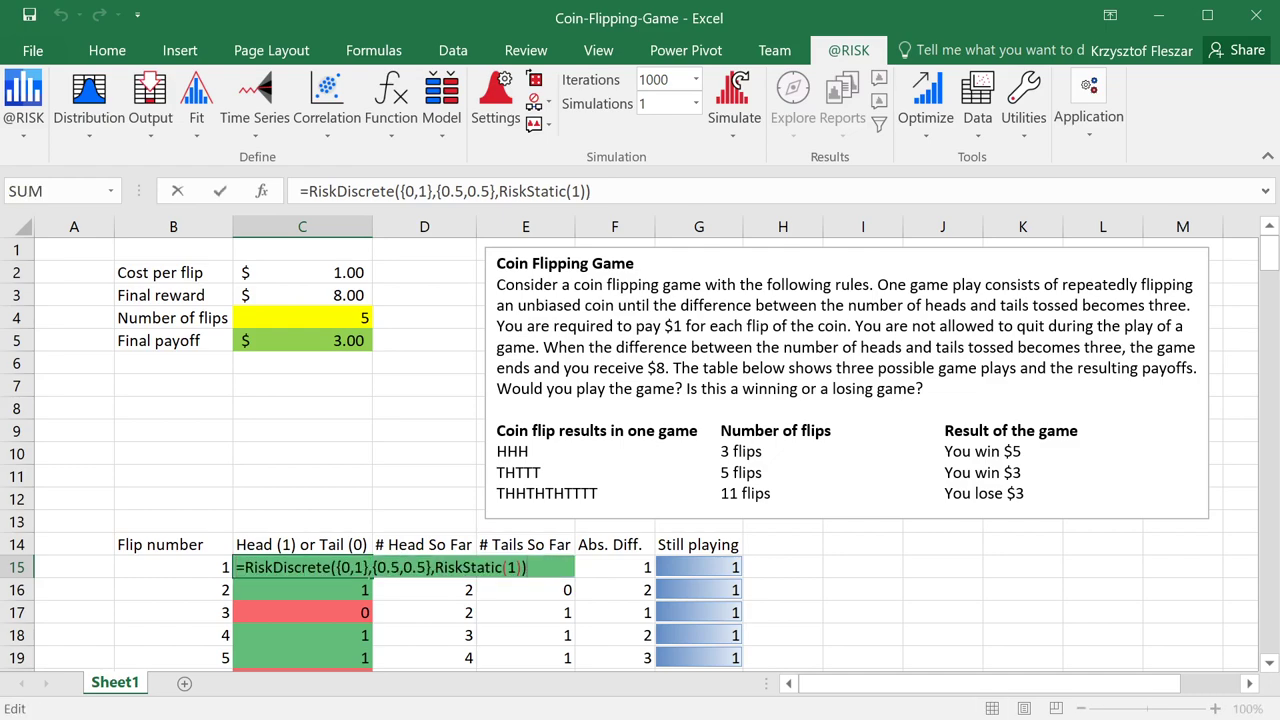
left_click_drag(430, 567, 516, 567)
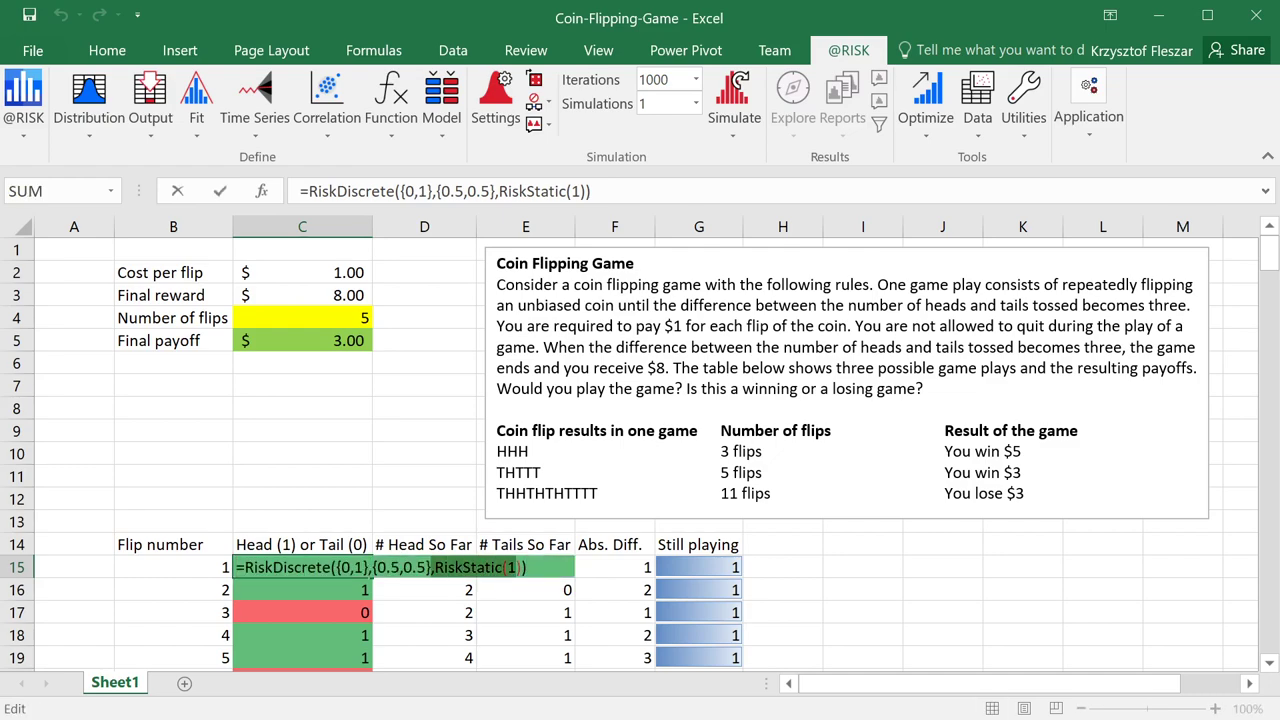
key("Delete")
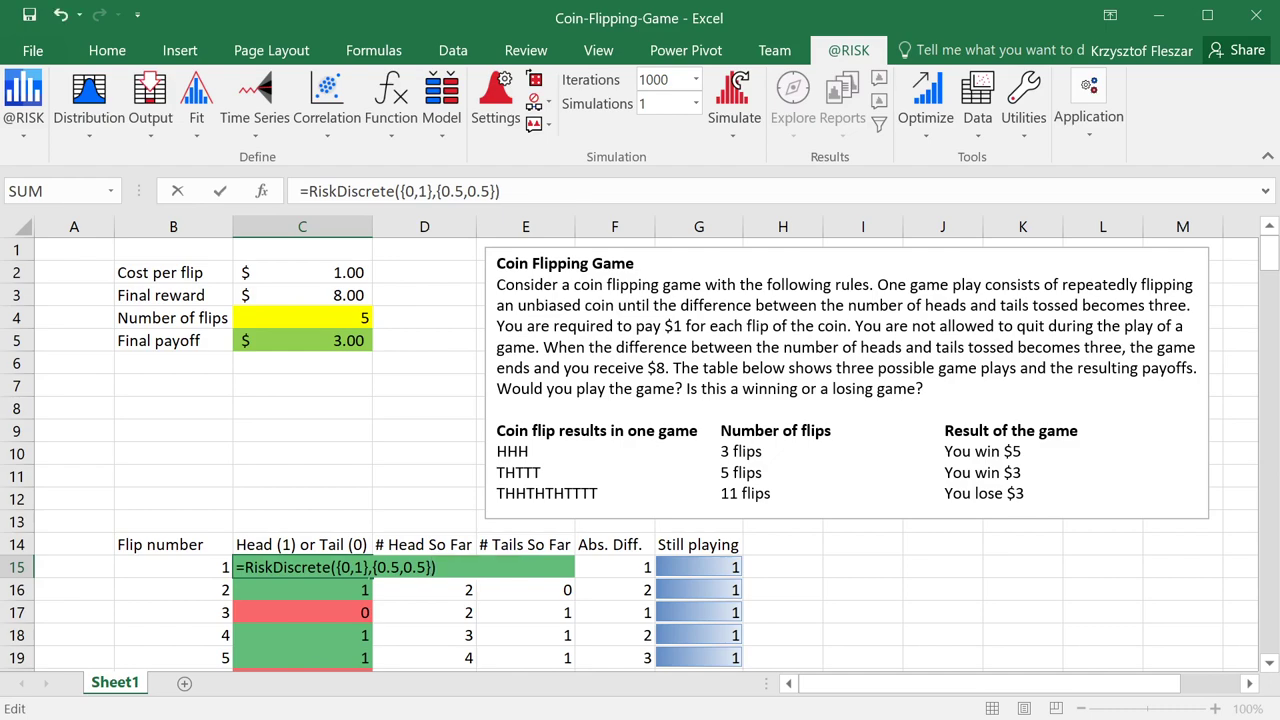
key("Return")
Step: Review C15's formula =RiskDiscrete({0,1},{0.5,0.5}) and confirm it unchanged
double_click(337, 567)
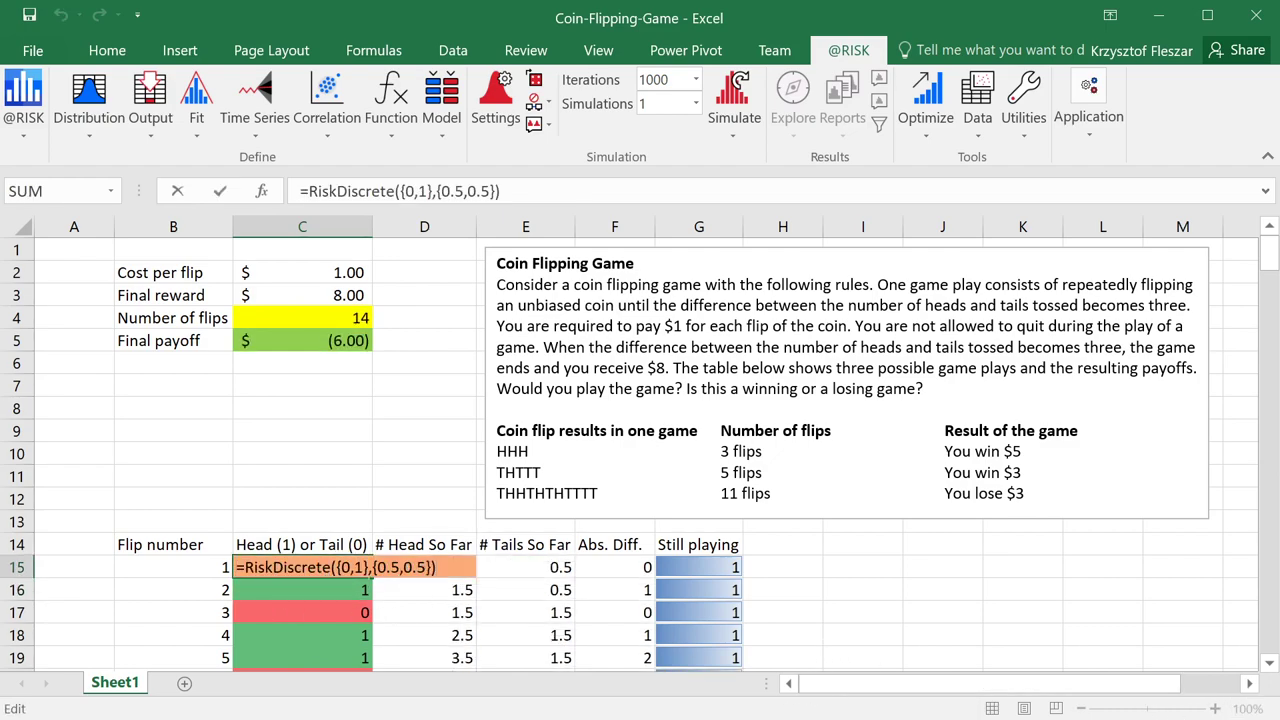
left_click_drag(237, 567, 436, 567)
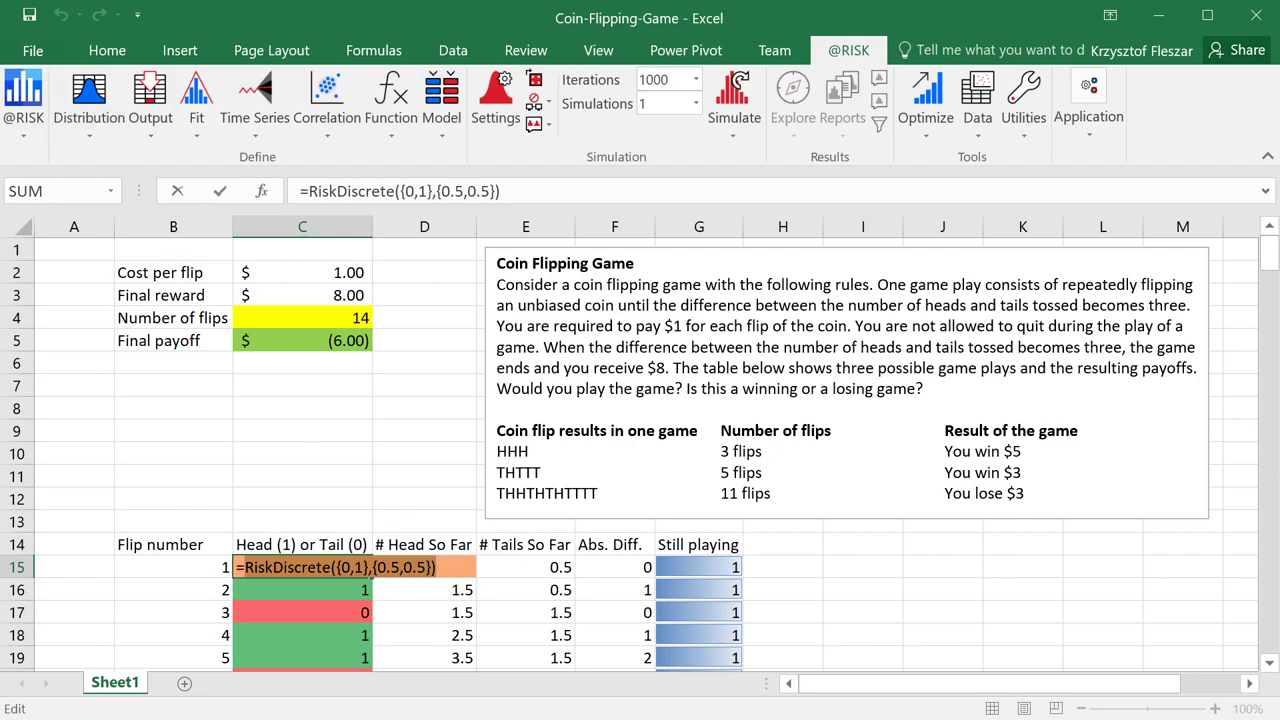
key("Right")
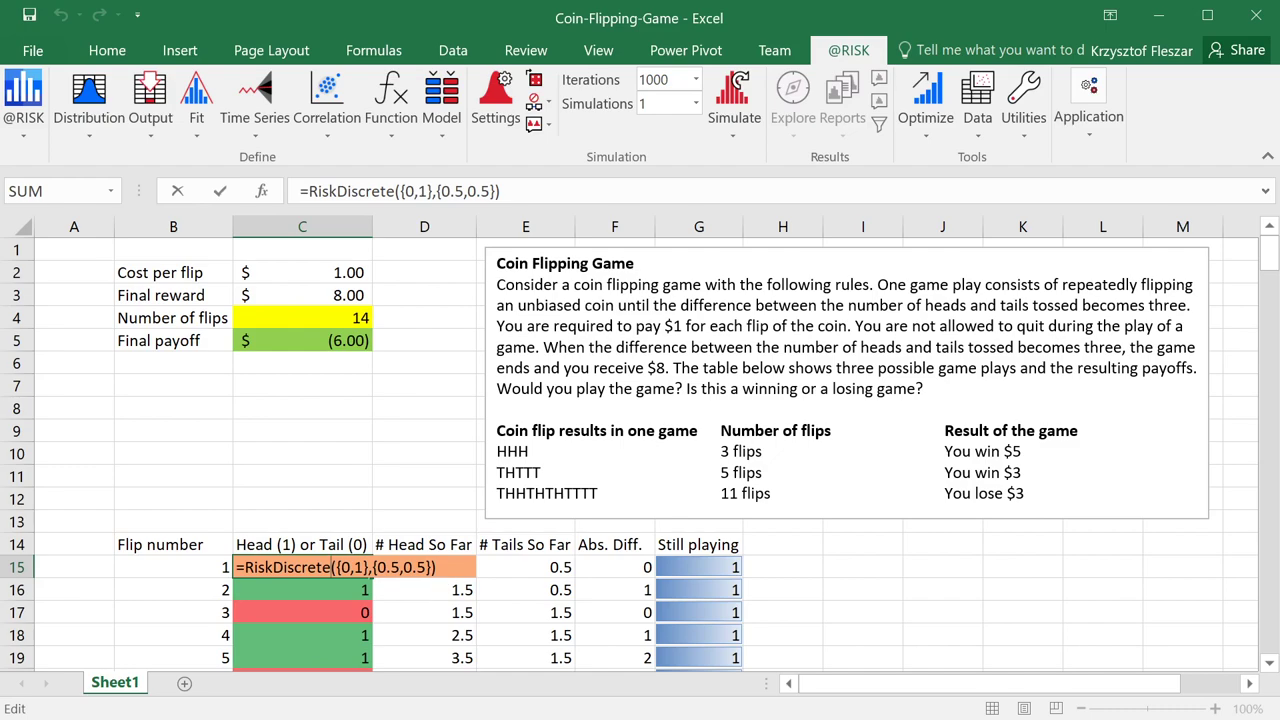
key("ctrl+Return")
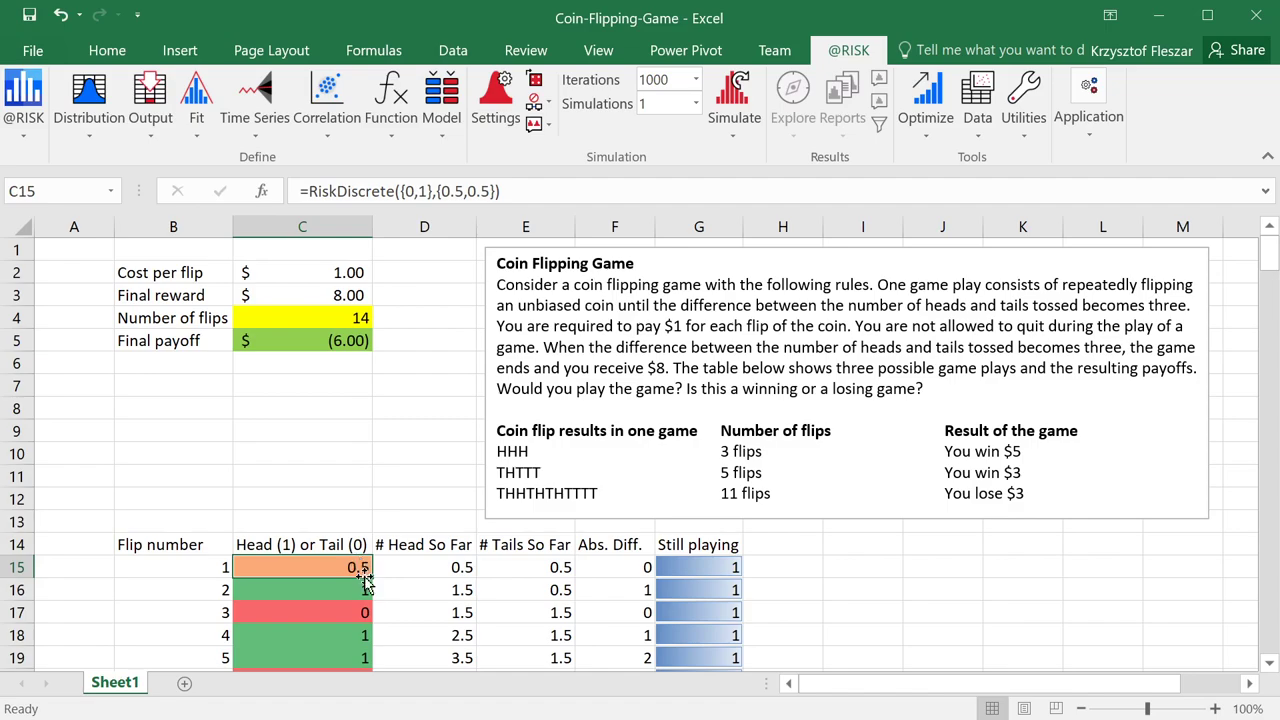
scroll(357, 520, "down", 1)
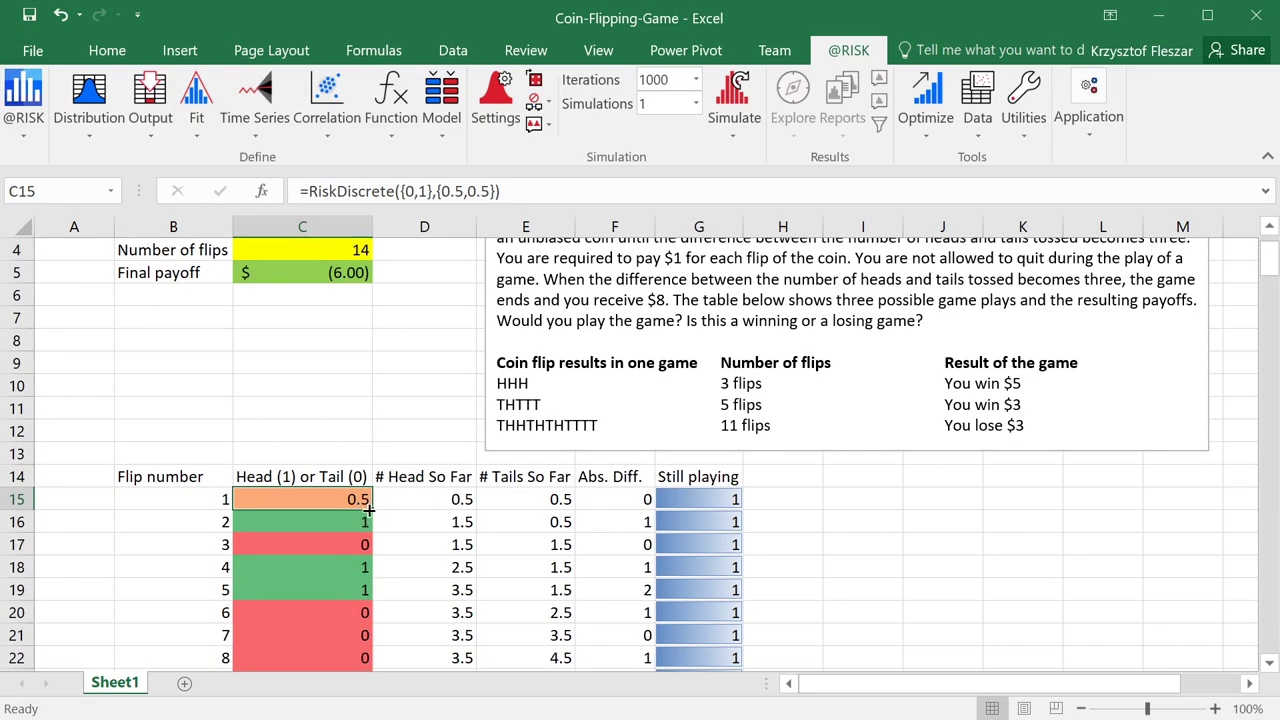
Step: Fill C15's RiskDiscrete formula down column C and check the copies in C17 and C25
double_click(370, 510)
left_click(334, 541)
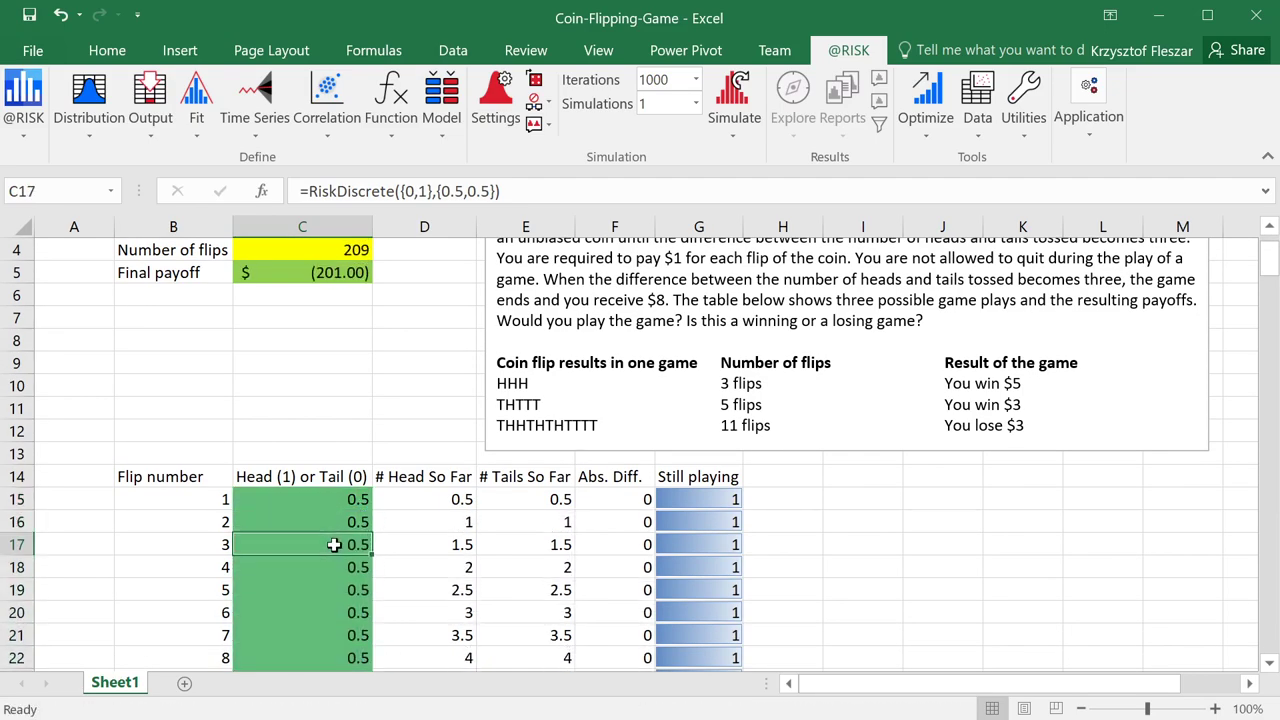
scroll(341, 605, "down", 2)
double_click(338, 590)
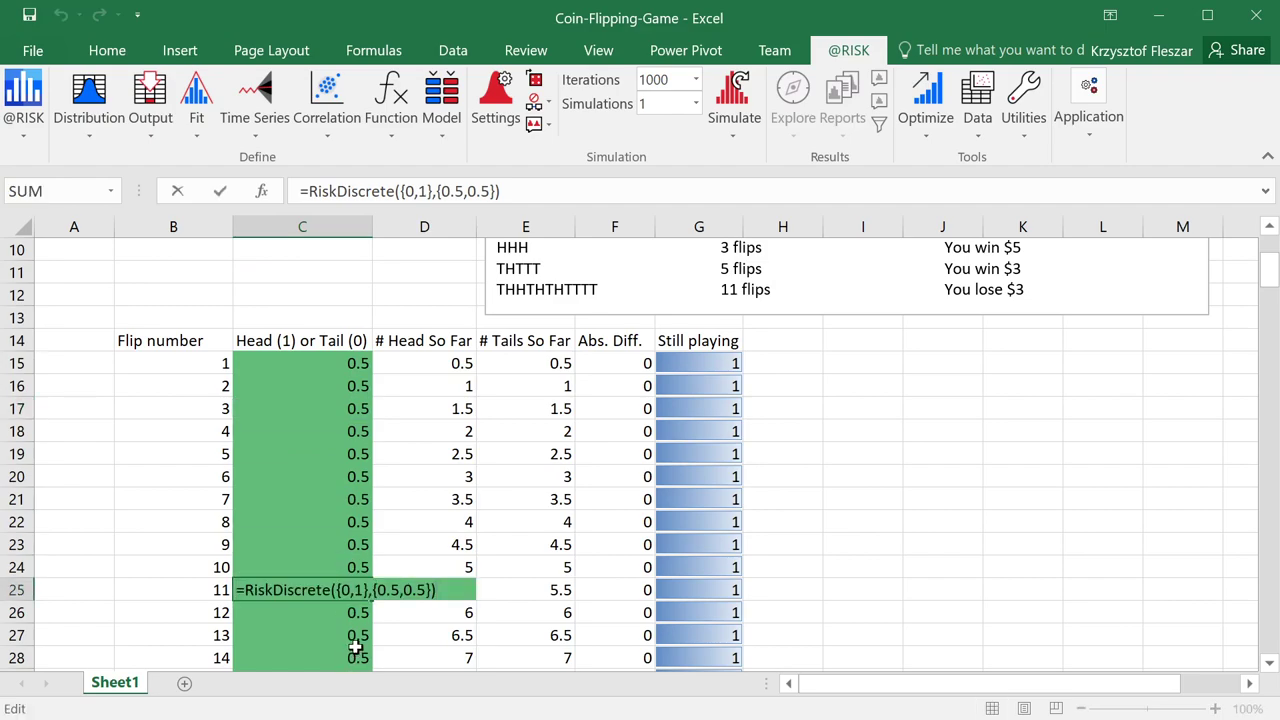
key("Escape")
Step: Check the copied formulas in C21 and C16, then review C15's formula unchanged
left_click(330, 499)
left_click(316, 384)
left_click(337, 362)
scroll(338, 370, "up", 3)
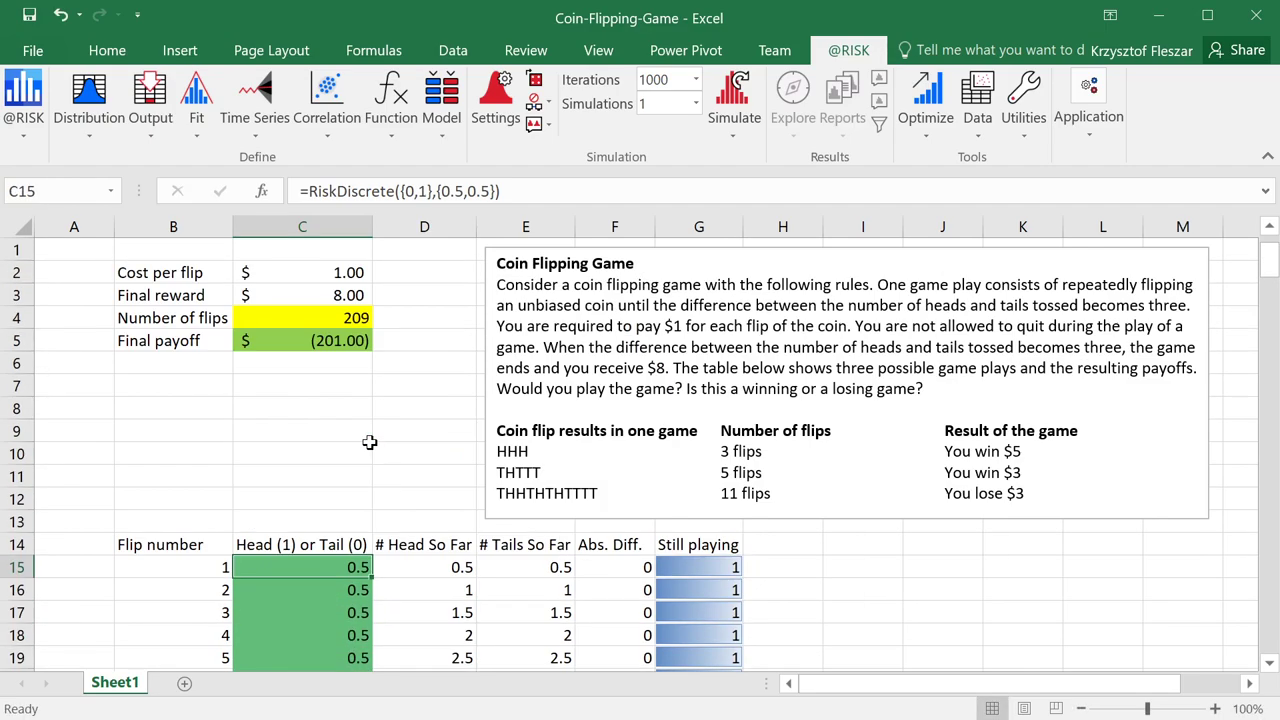
double_click(350, 572)
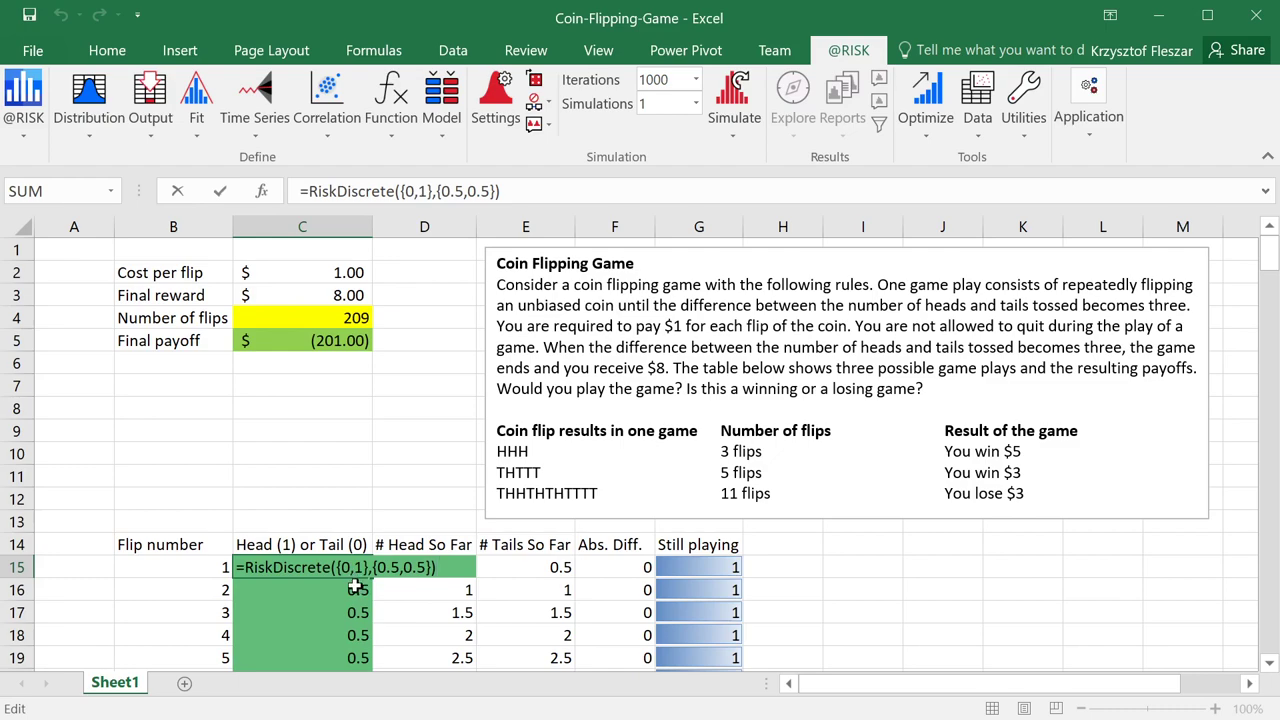
key("ctrl+Return")
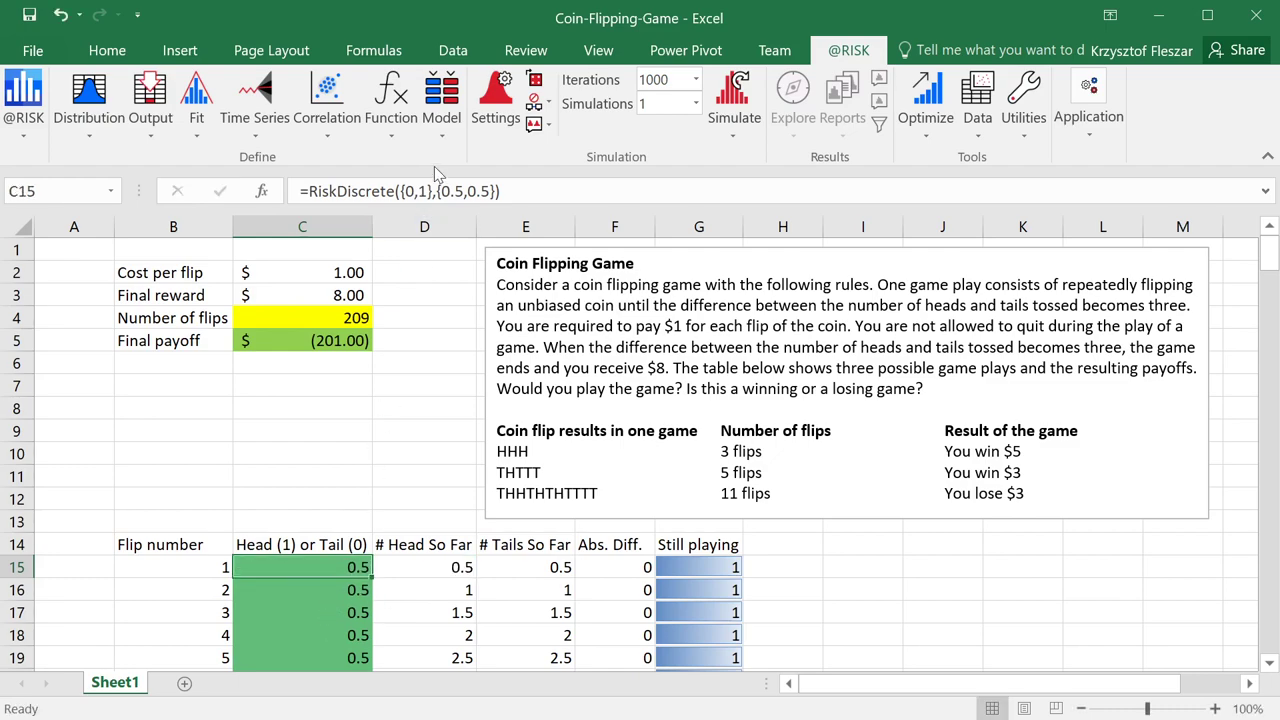
left_click(500, 110)
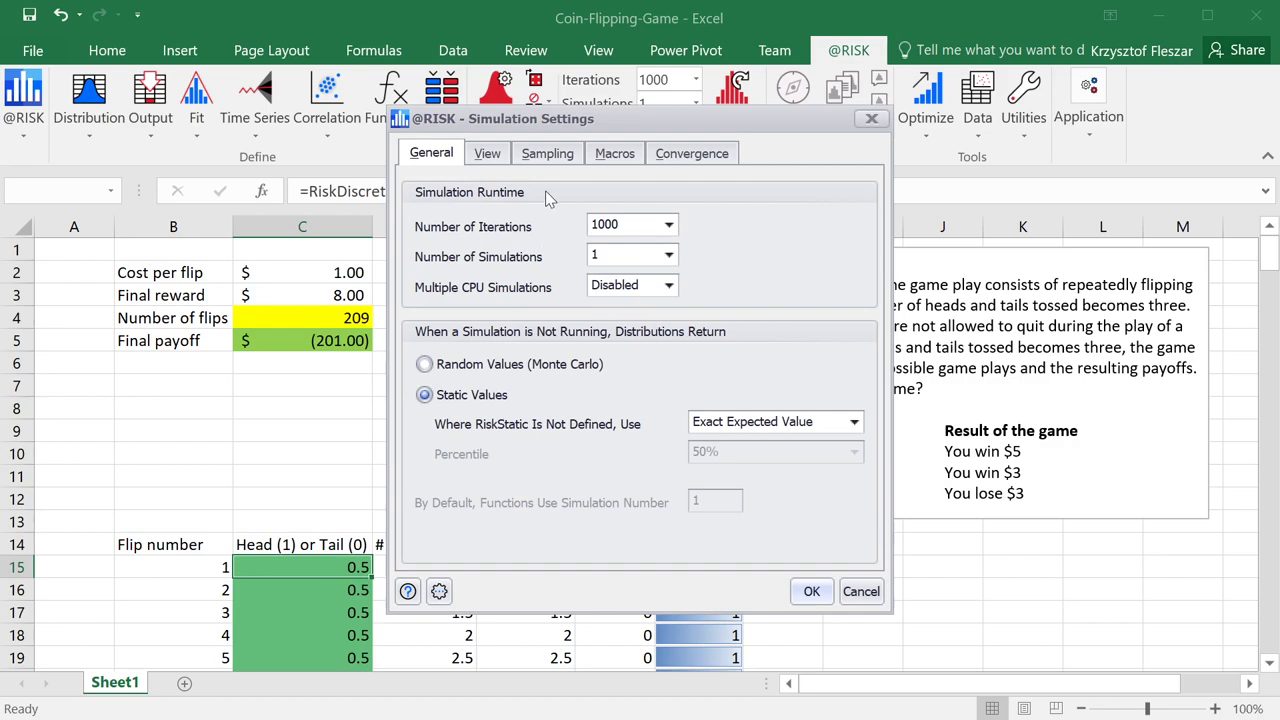
left_click(459, 368)
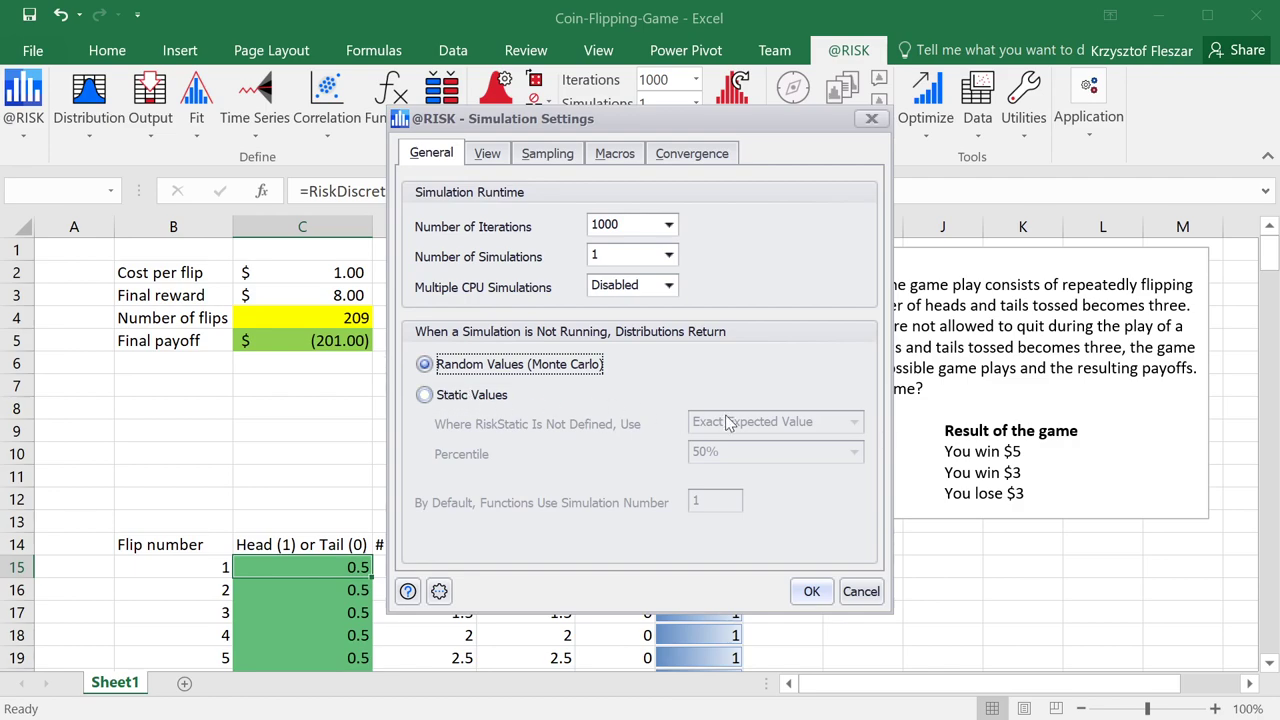
left_click(811, 592)
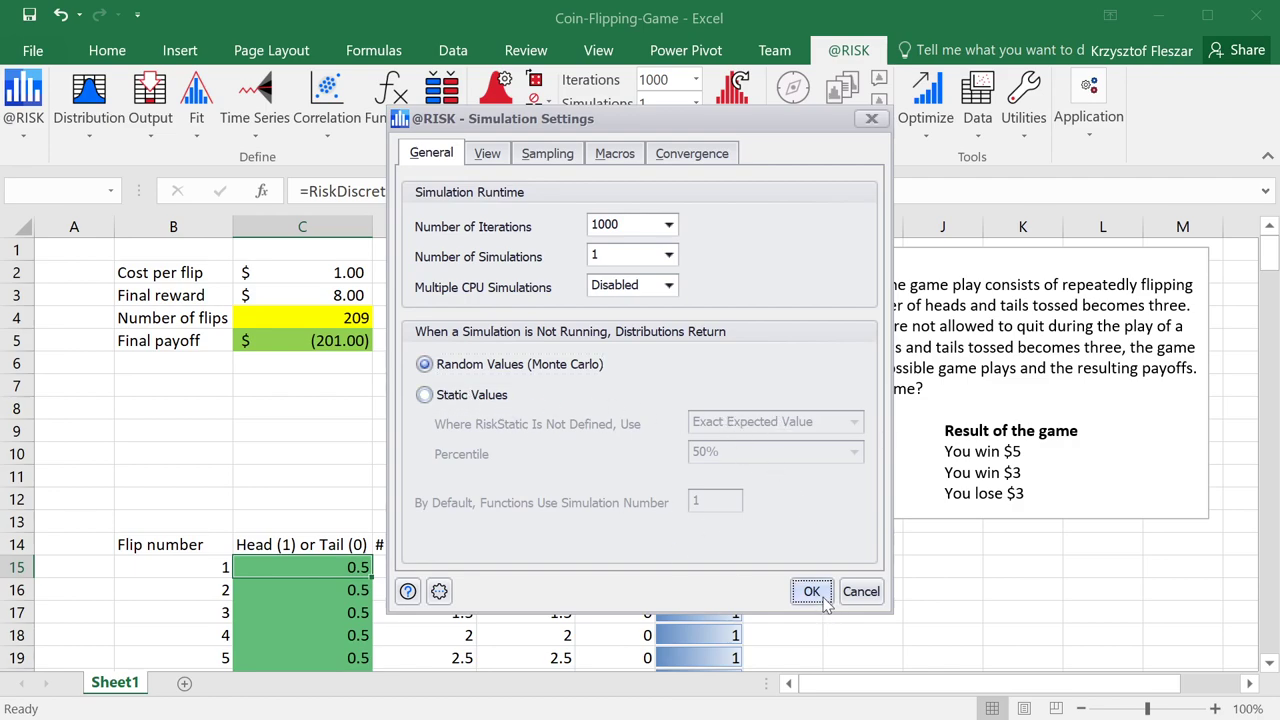
left_click(356, 586)
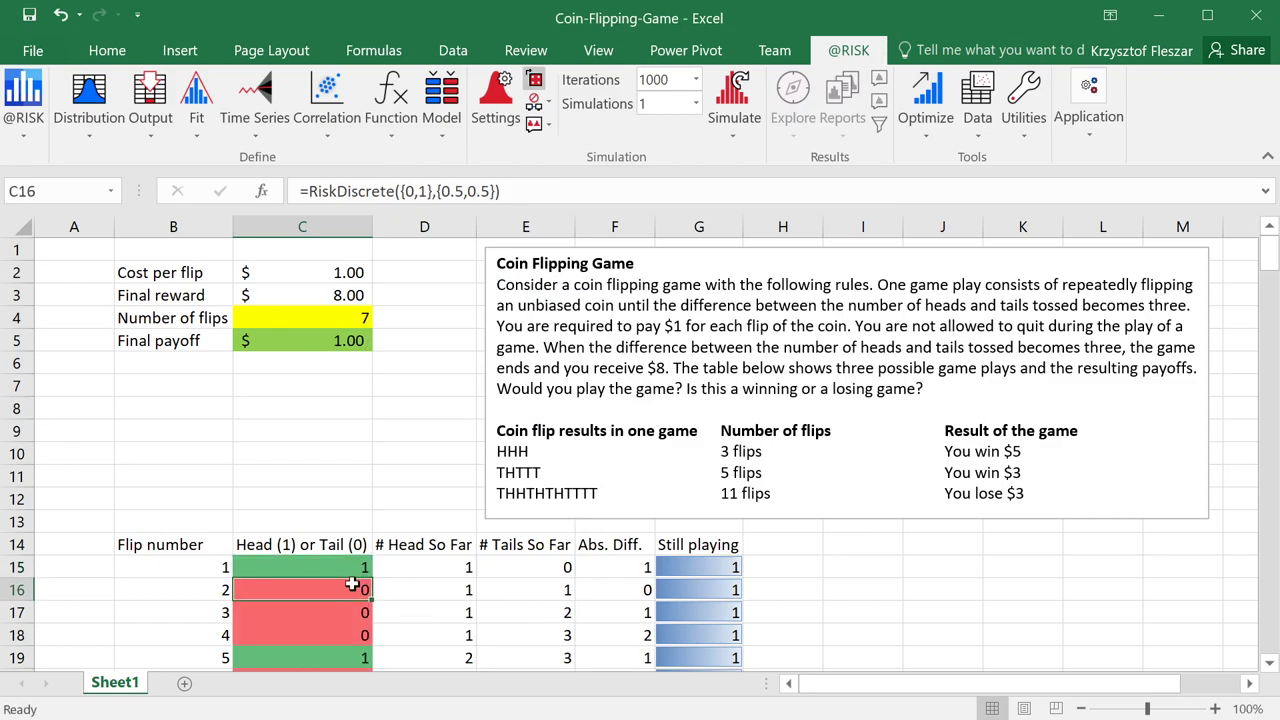
scroll(345, 495, "down", 2)
left_click(338, 427)
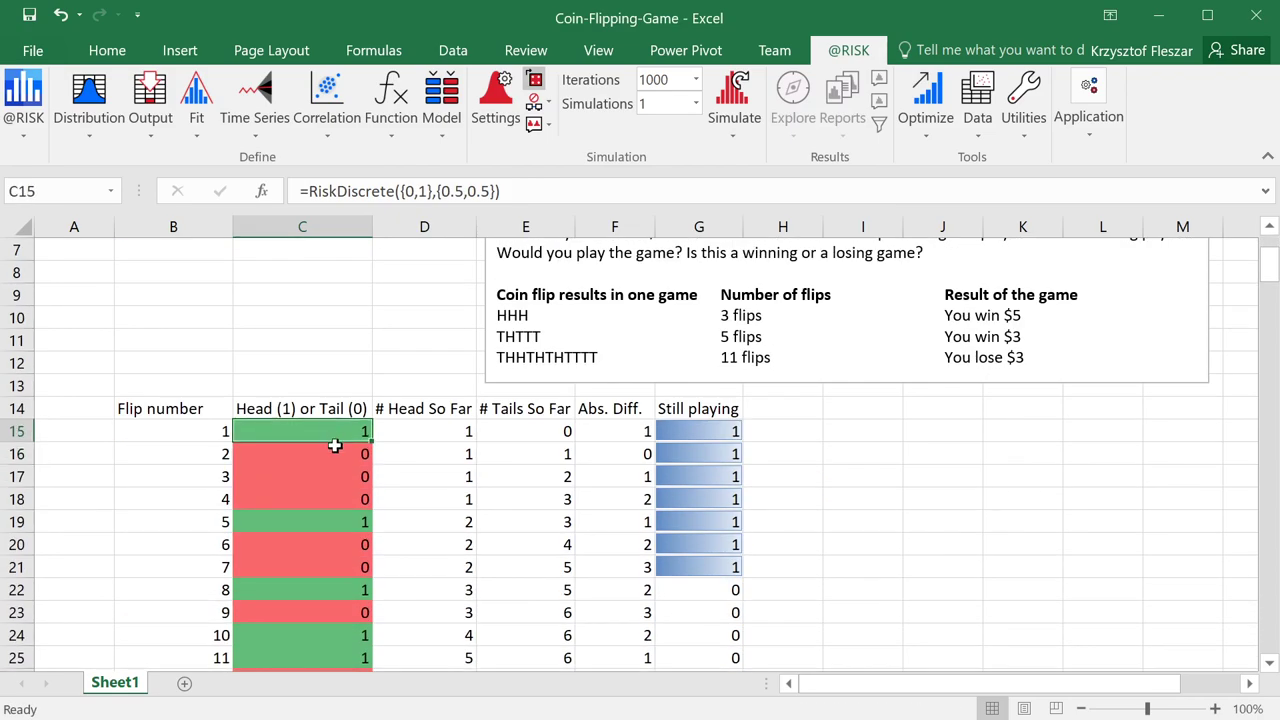
left_click(328, 452)
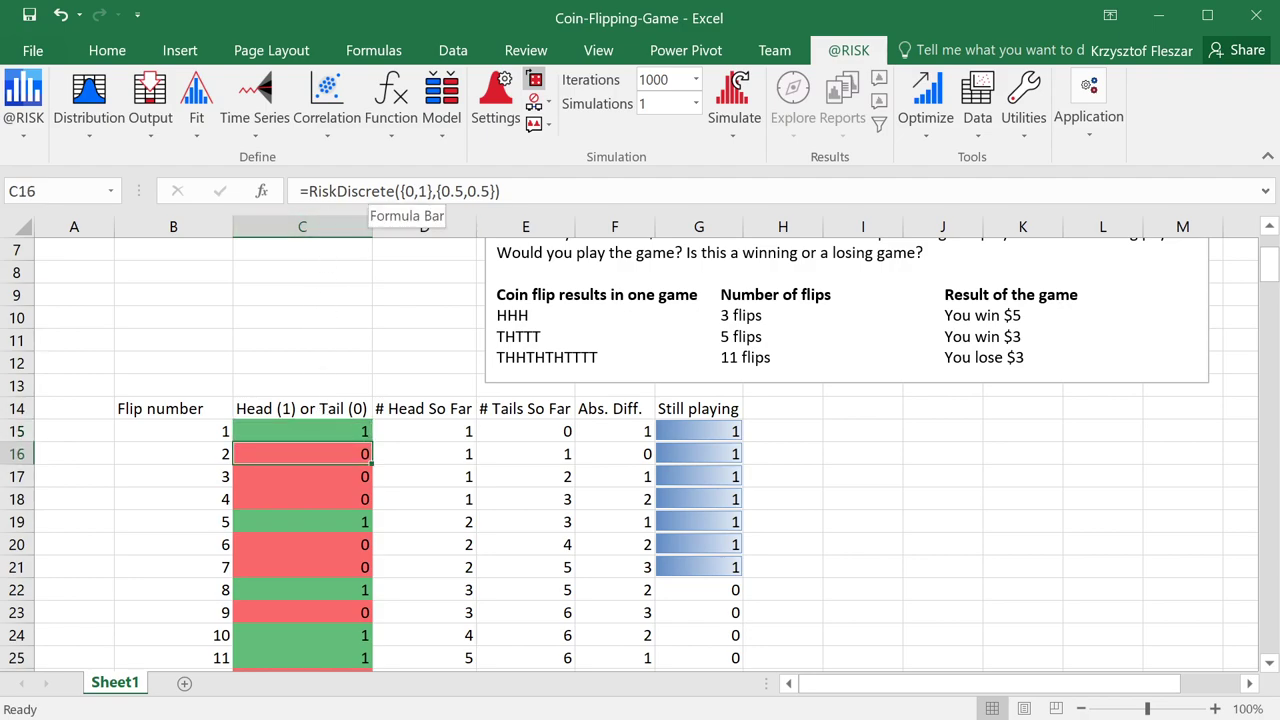
left_click(323, 517)
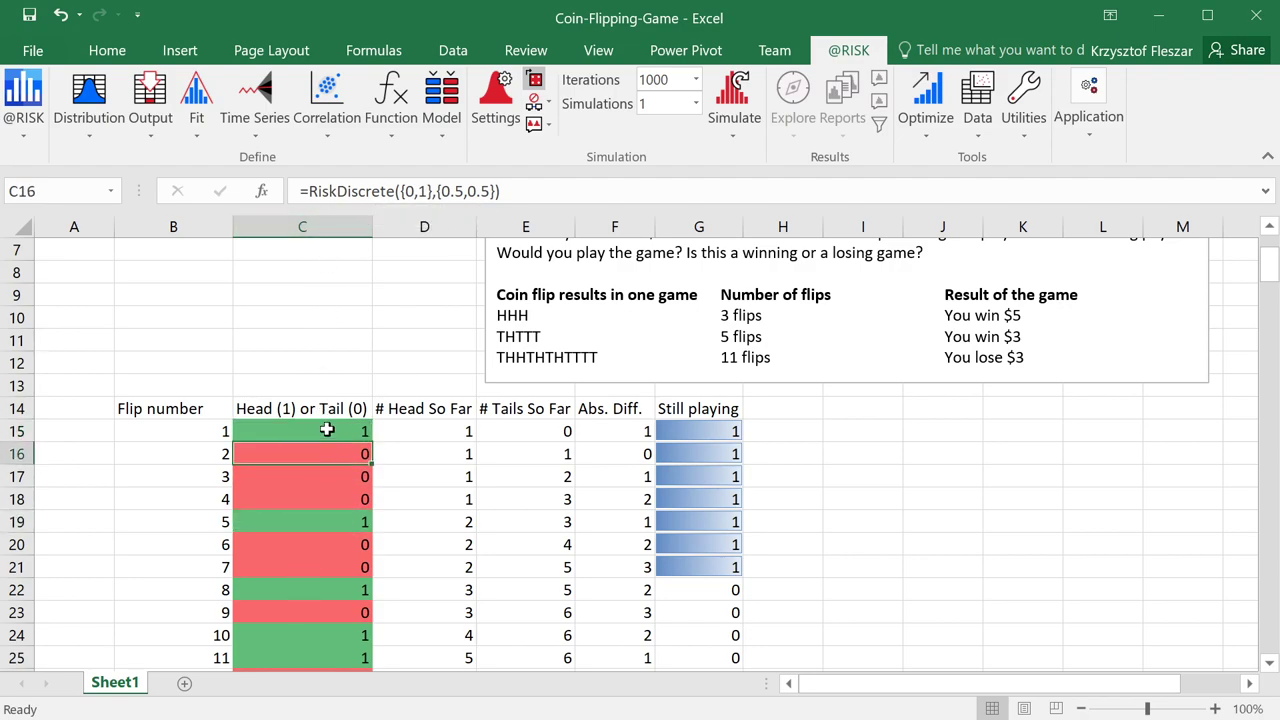
left_click_drag(363, 428, 343, 591)
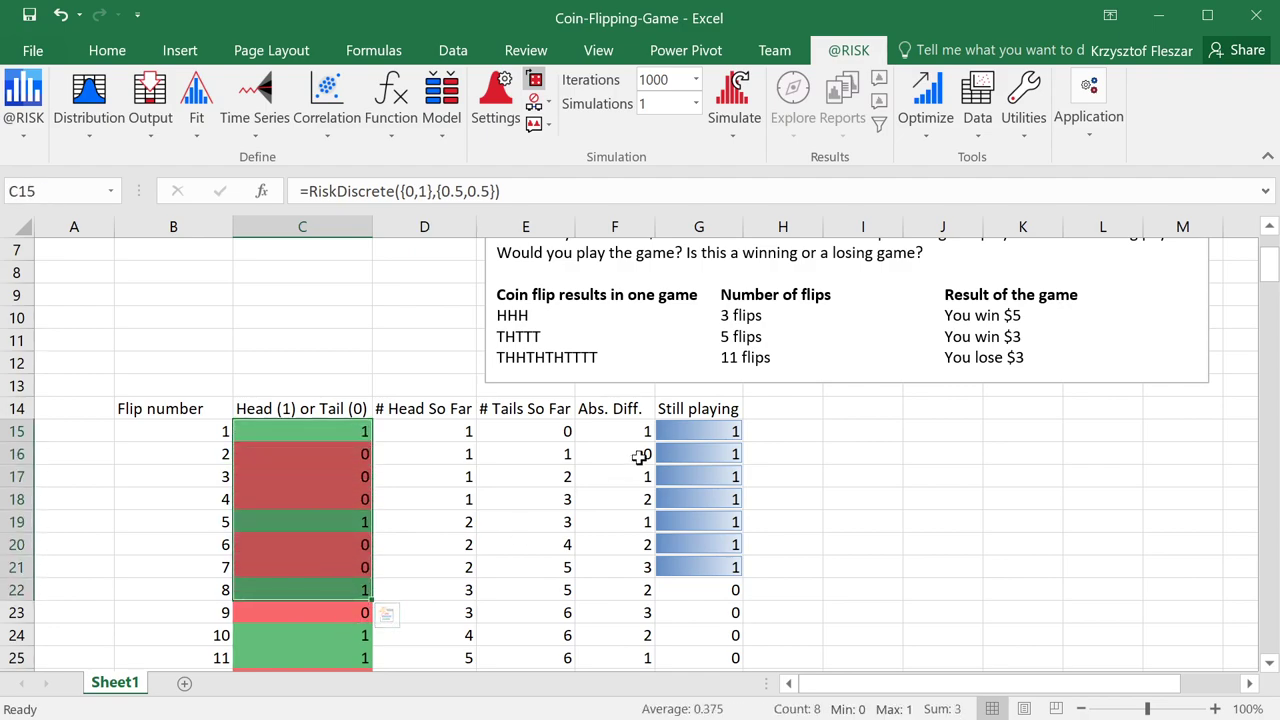
left_click_drag(711, 431, 719, 561)
scroll(719, 561, "up", 2)
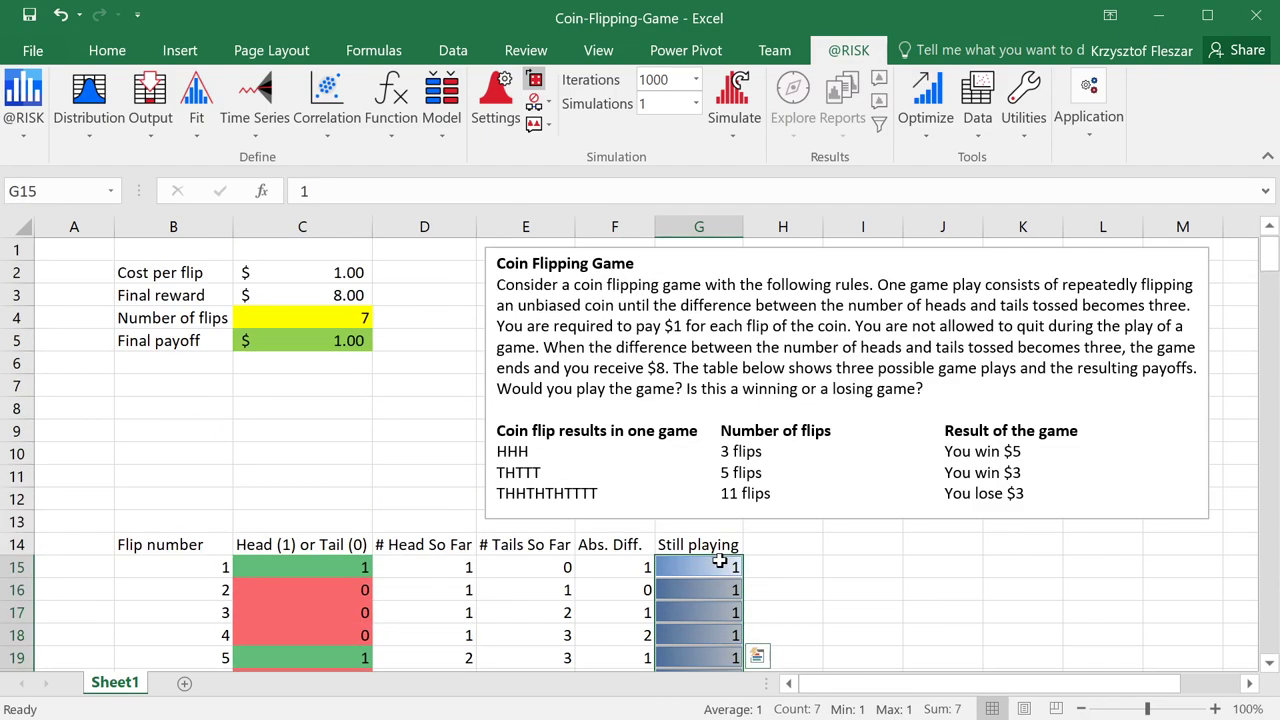
left_click(335, 340)
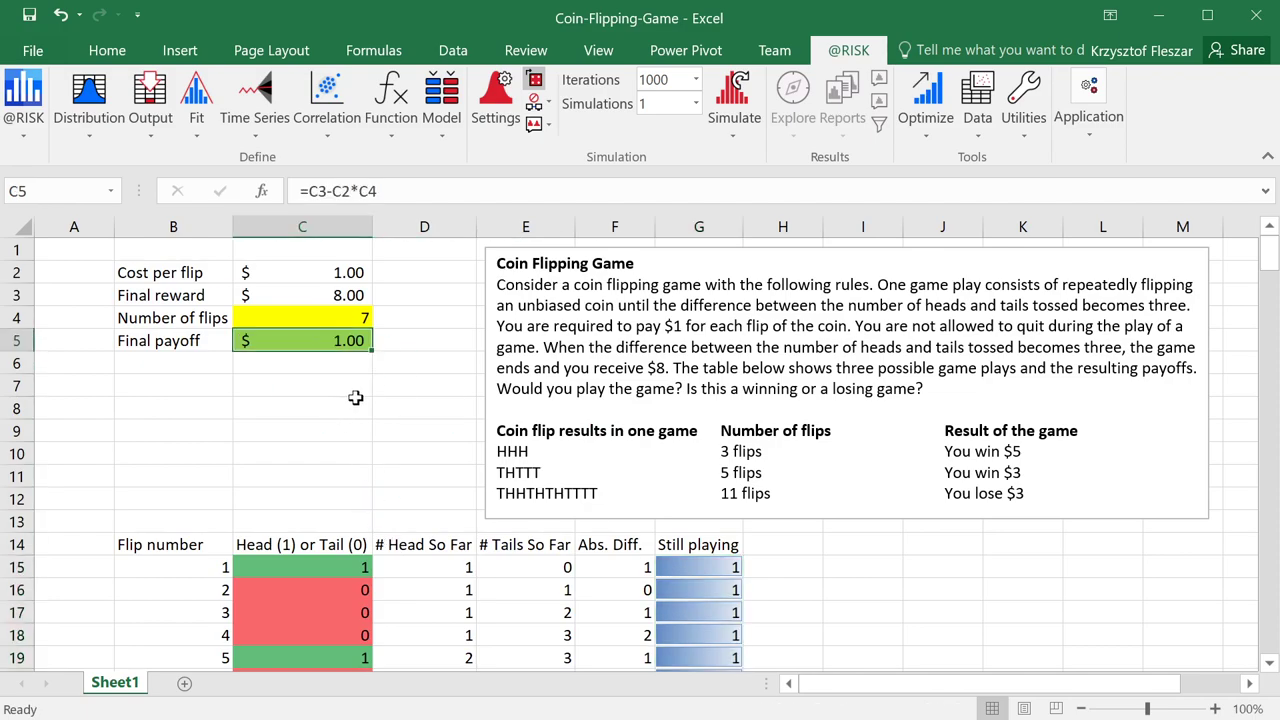
left_click(342, 318)
scroll(357, 586, "down", 1)
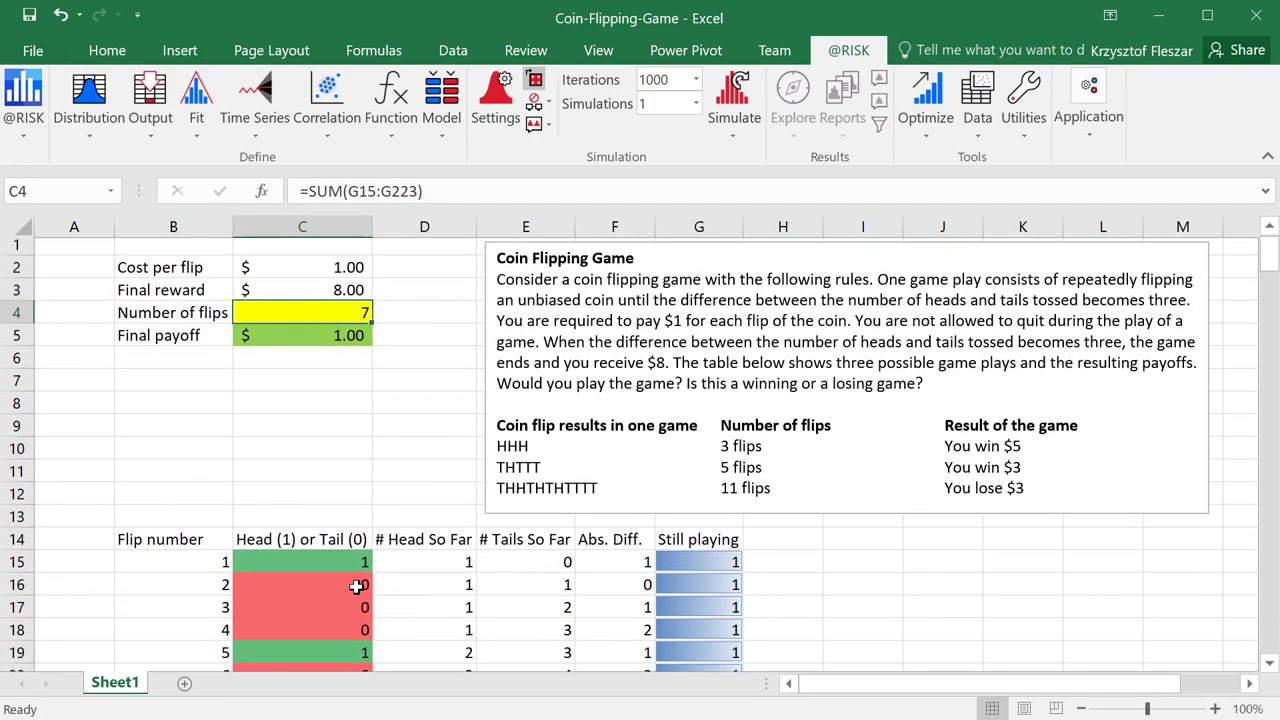
scroll(357, 583, "up", 1)
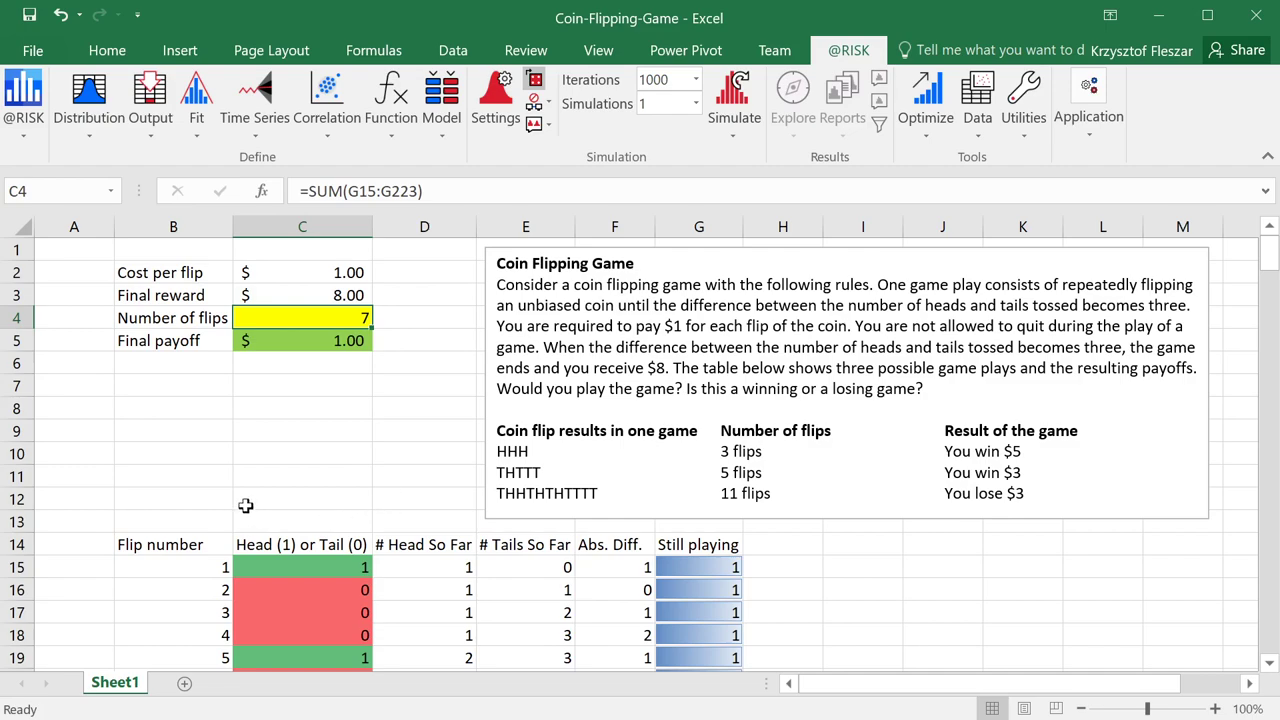
Step: Recalculate with F9, then check the three tails in C15 to C17 and the Final payoff formula
key("F9")
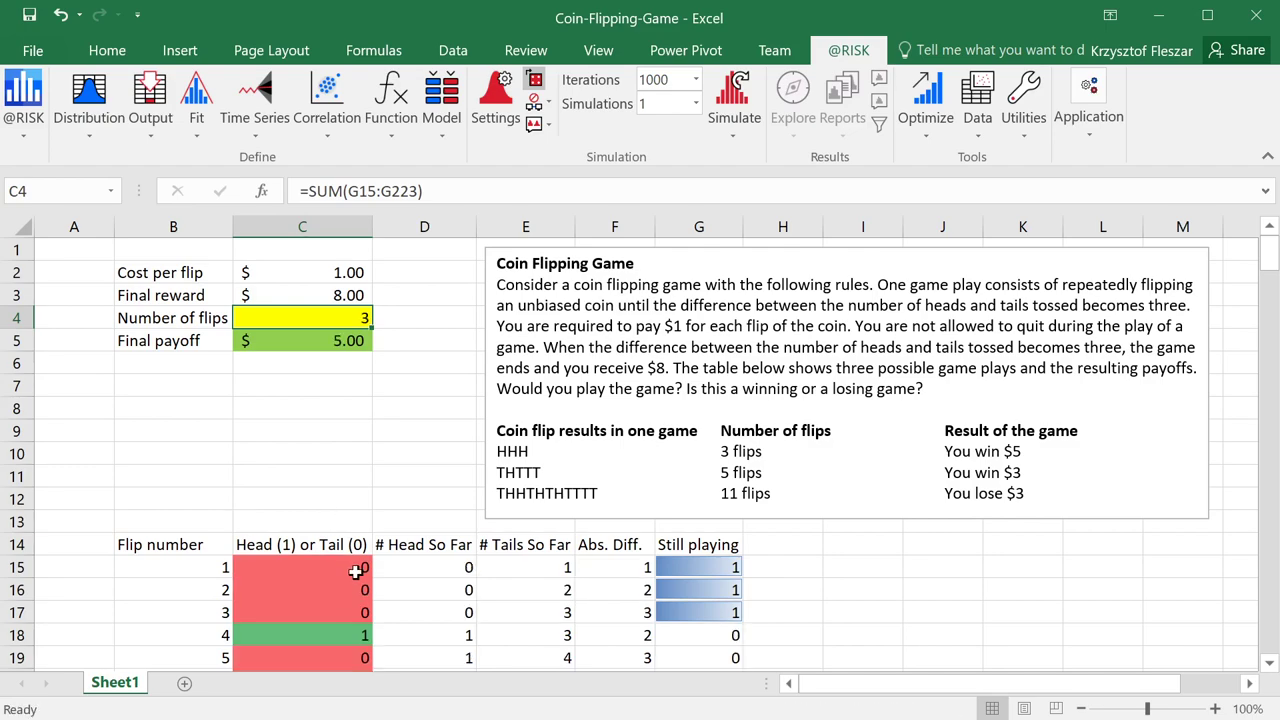
left_click_drag(355, 570, 360, 610)
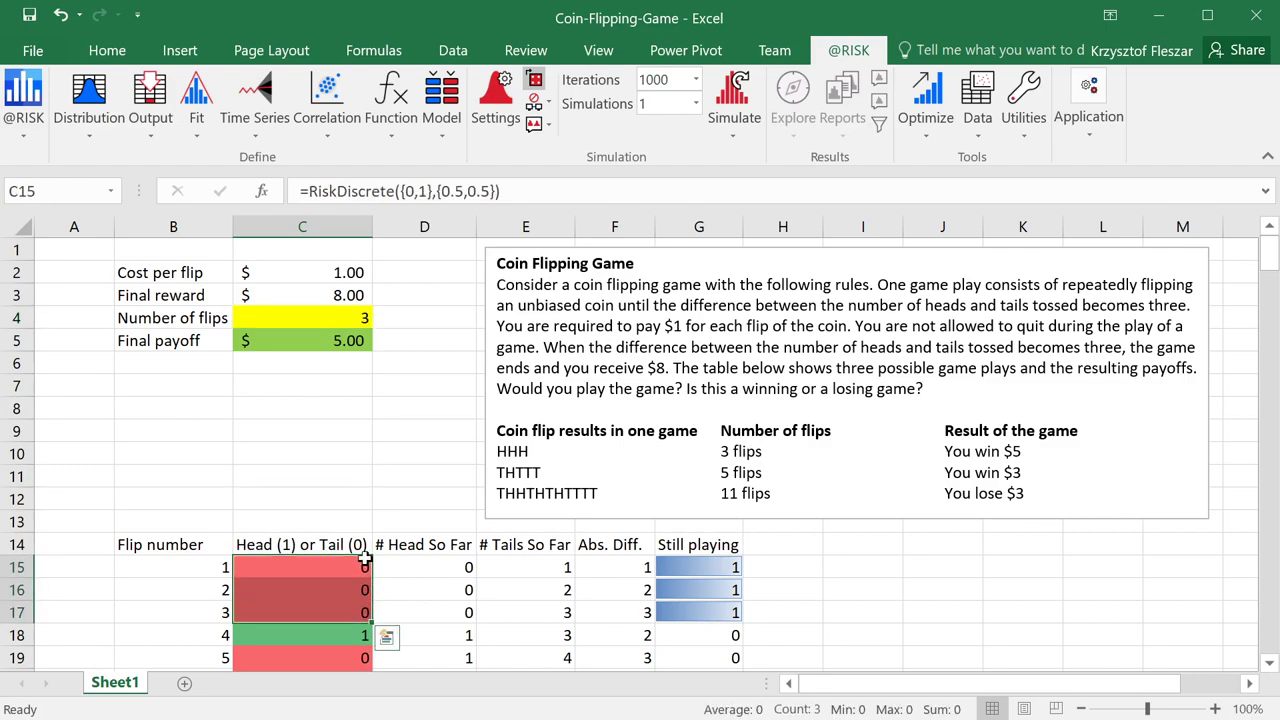
left_click(335, 409)
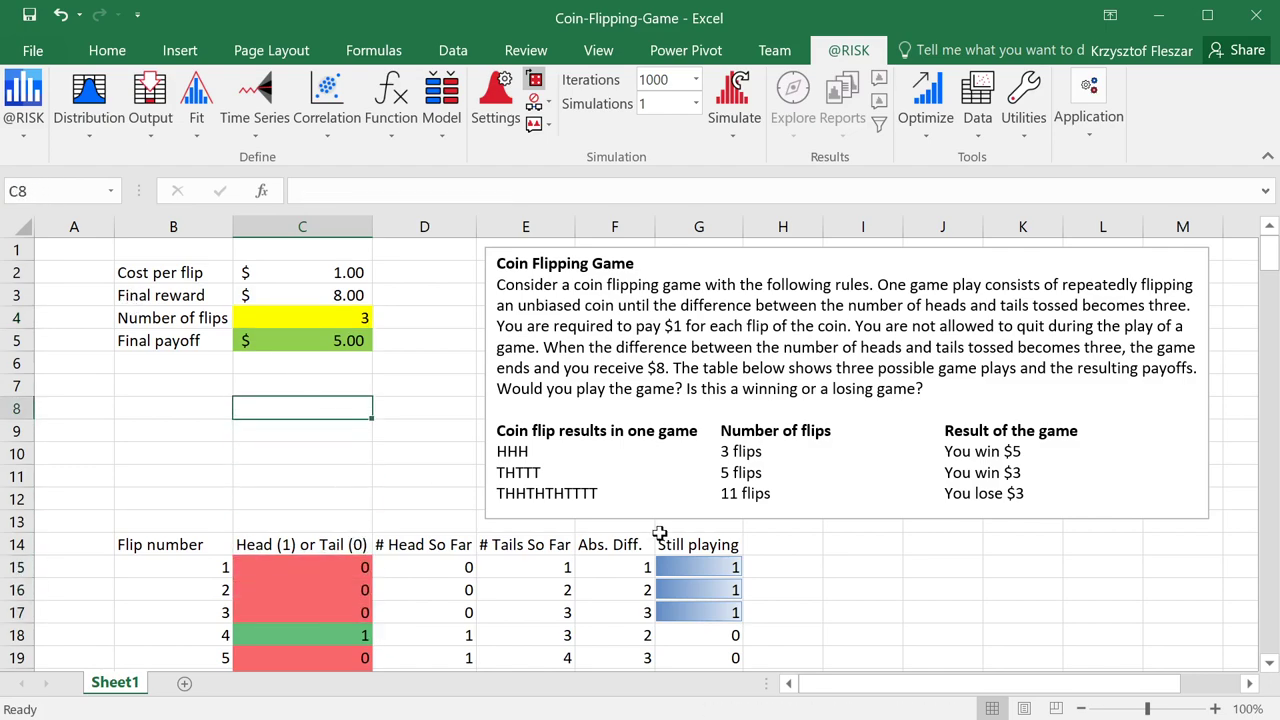
left_click(339, 339)
left_click(360, 408)
Step: Recalculate again and inspect the new flips, flip 9's Still playing formula, and Final payoff
key("F9")
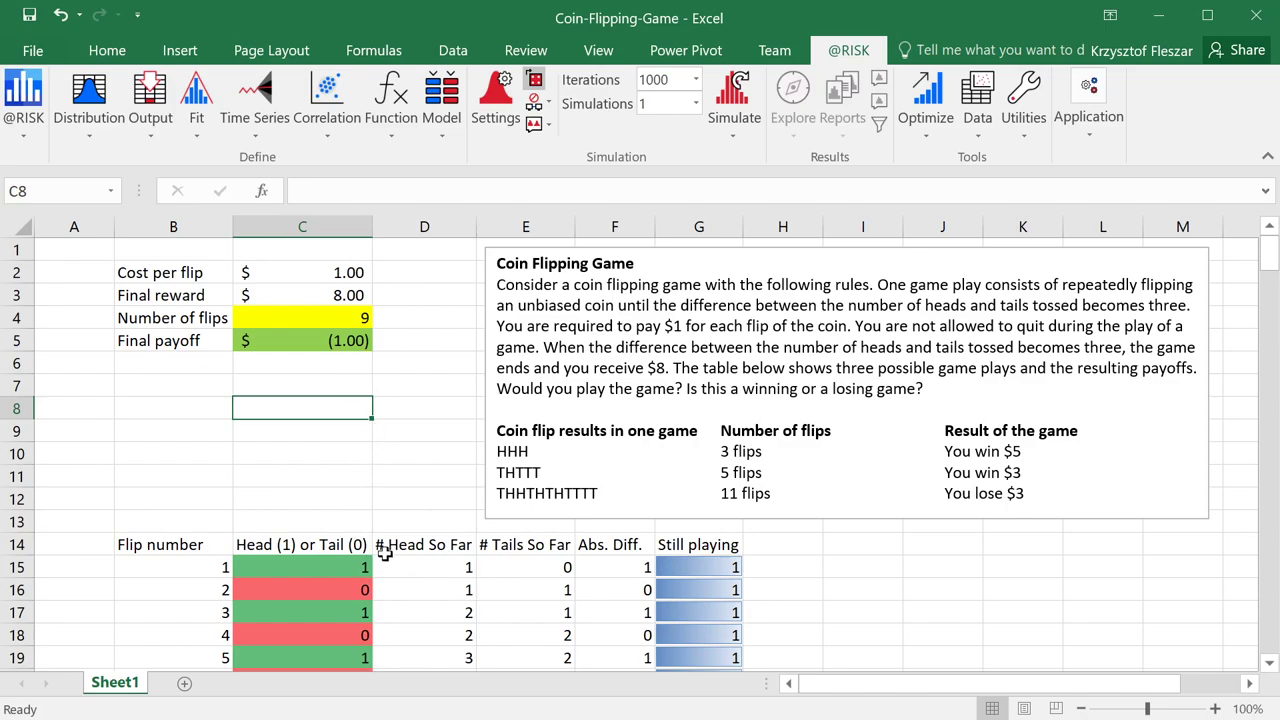
scroll(362, 540, "down", 1)
left_click(343, 497)
left_click(345, 521)
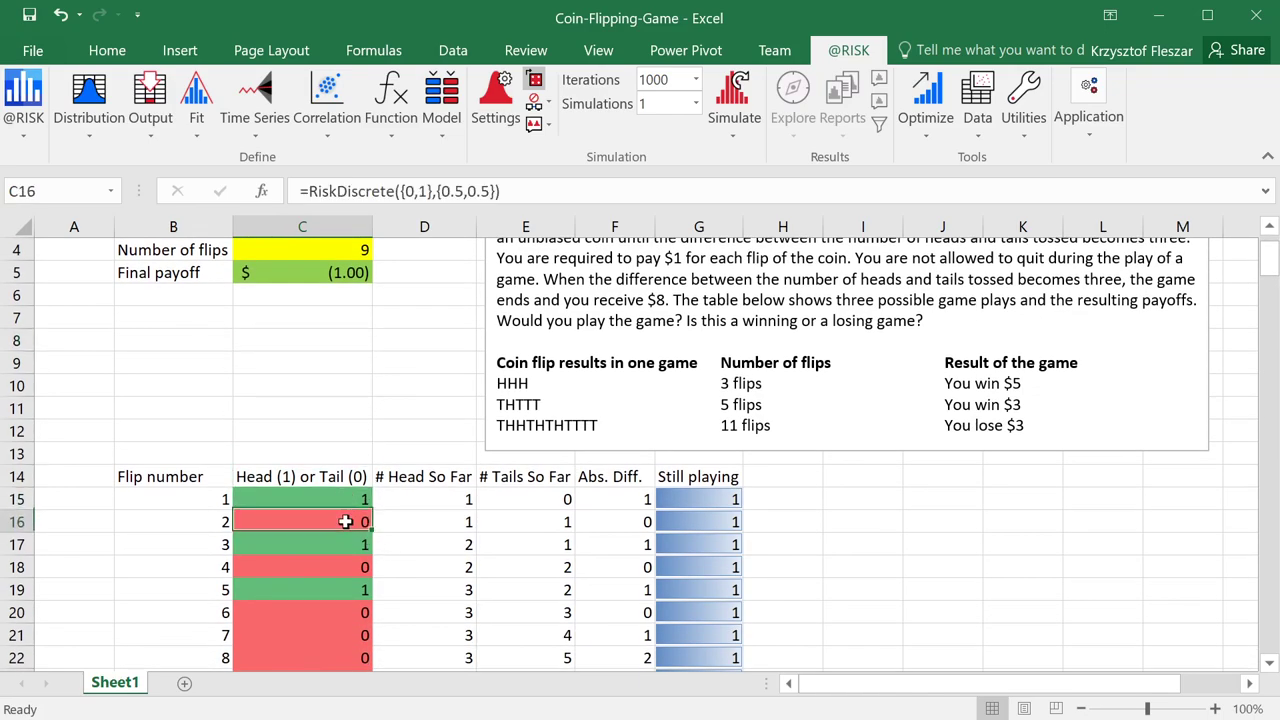
scroll(343, 571, "down", 2)
left_click(329, 483)
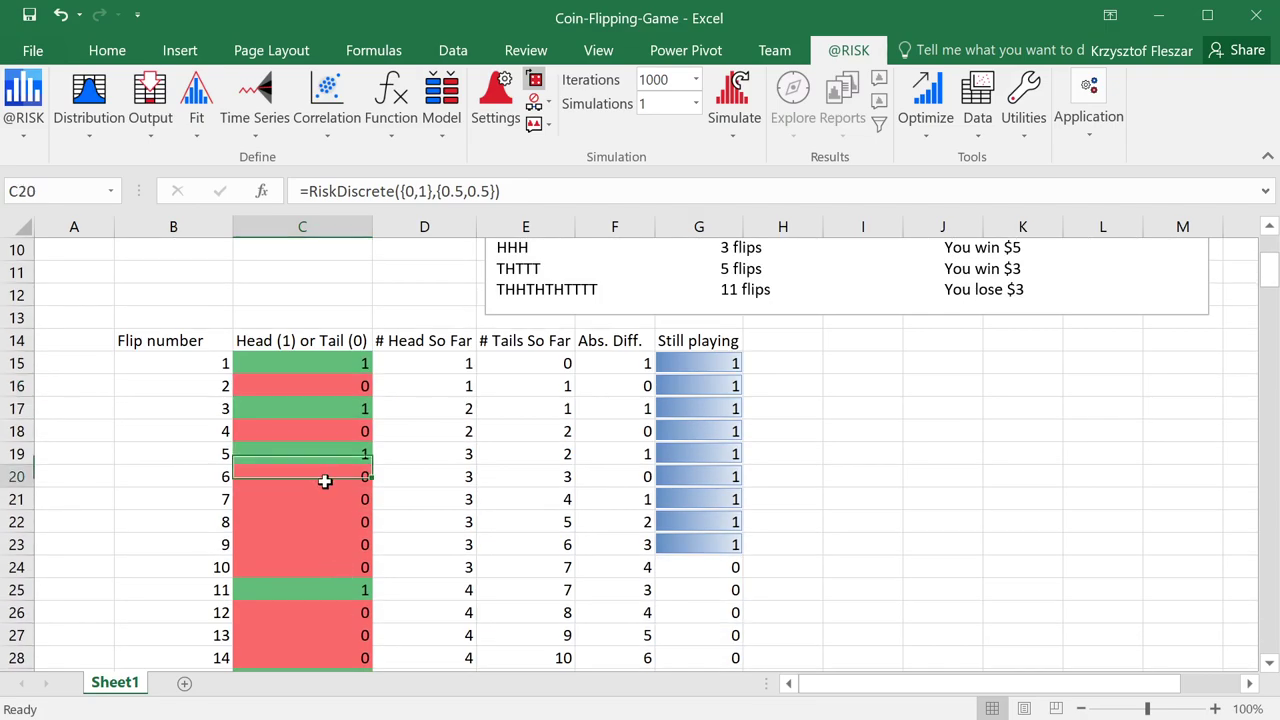
left_click_drag(337, 497, 341, 542)
left_click(682, 544)
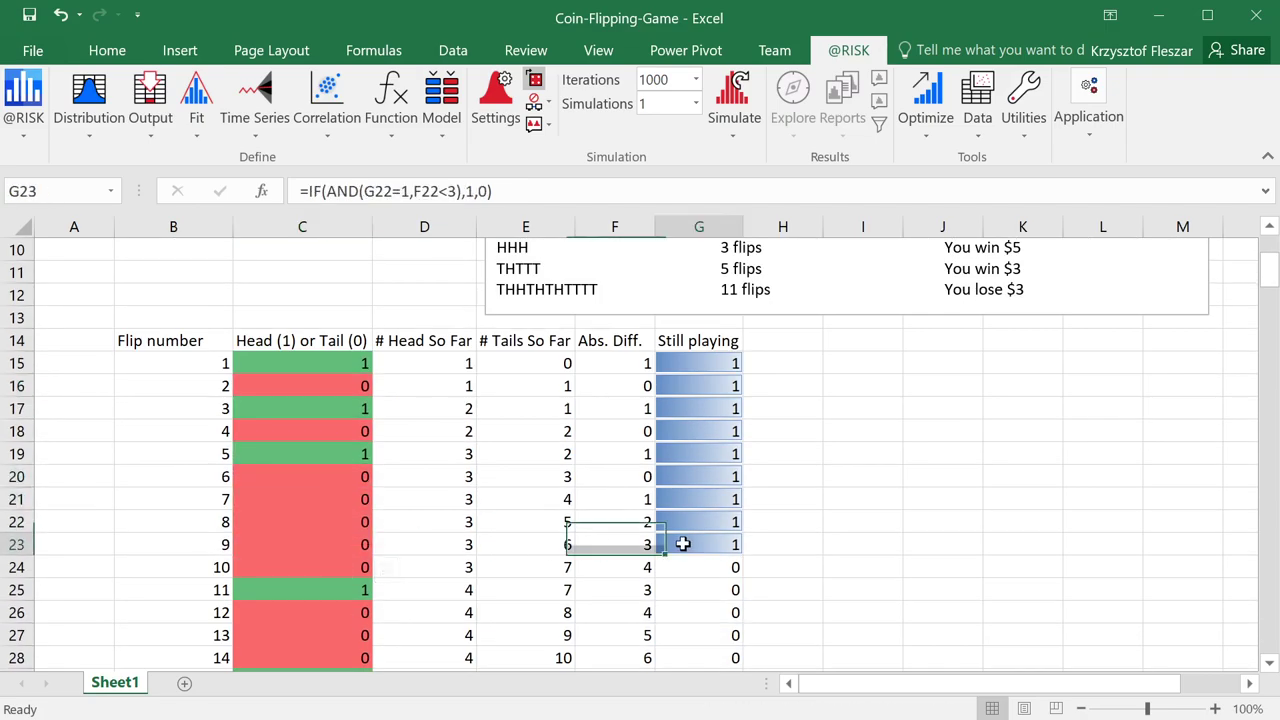
scroll(352, 540, "up", 1)
scroll(363, 520, "up", 3)
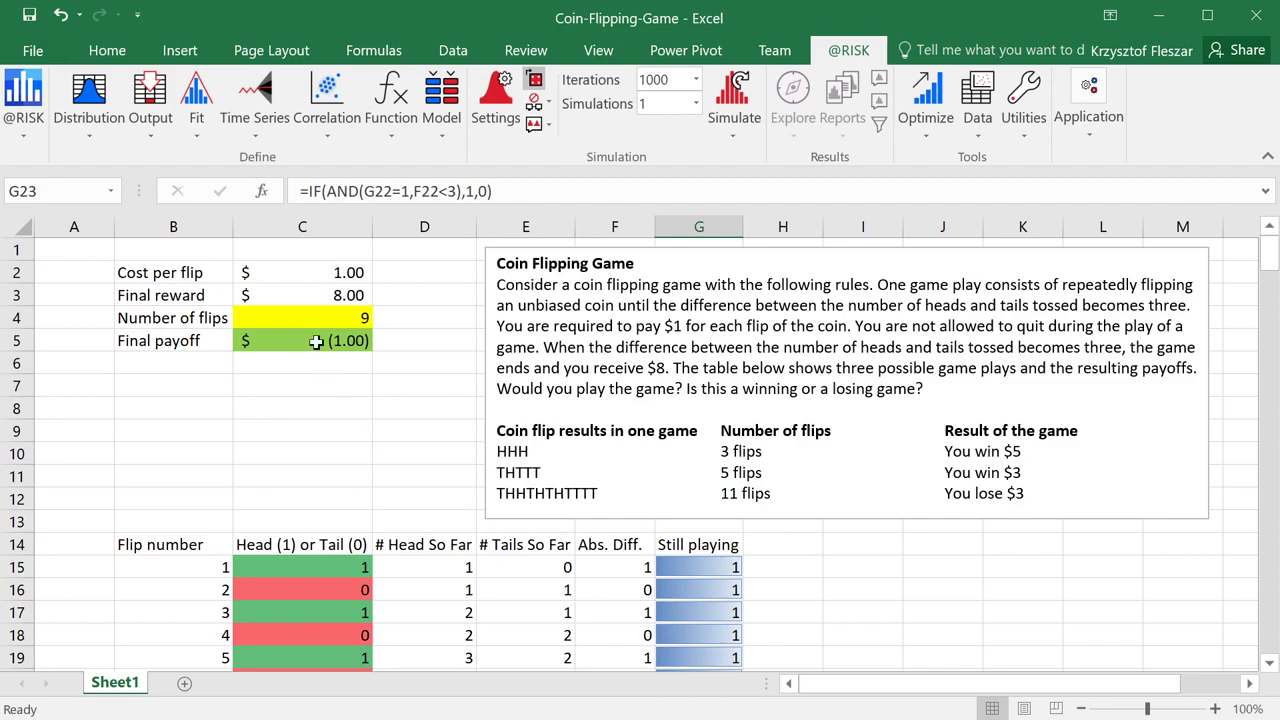
left_click(325, 340)
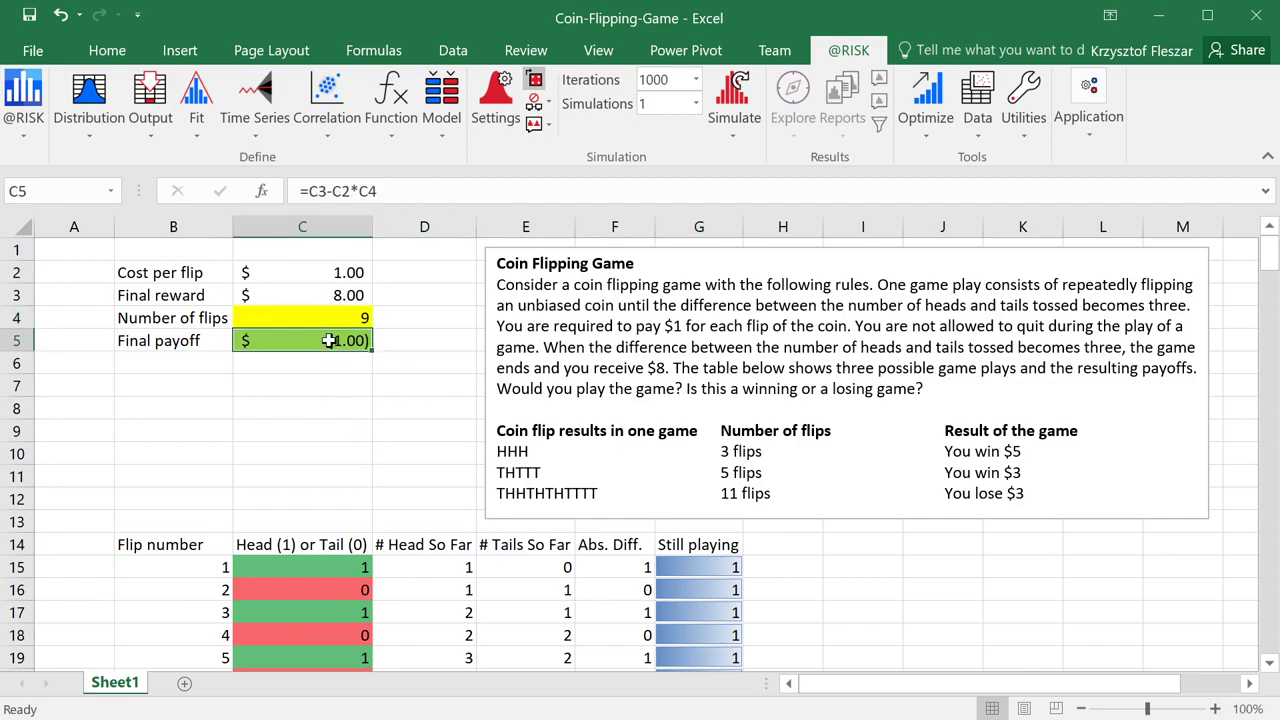
left_click(71, 256)
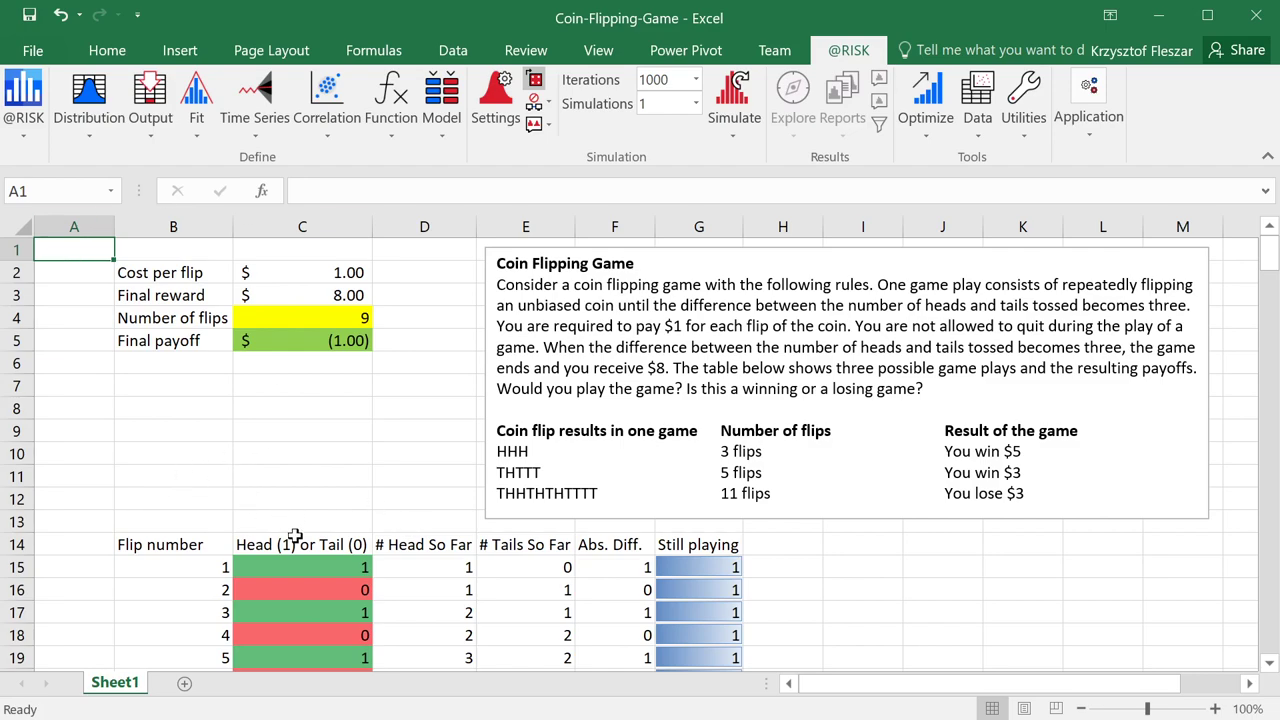
left_click(300, 343)
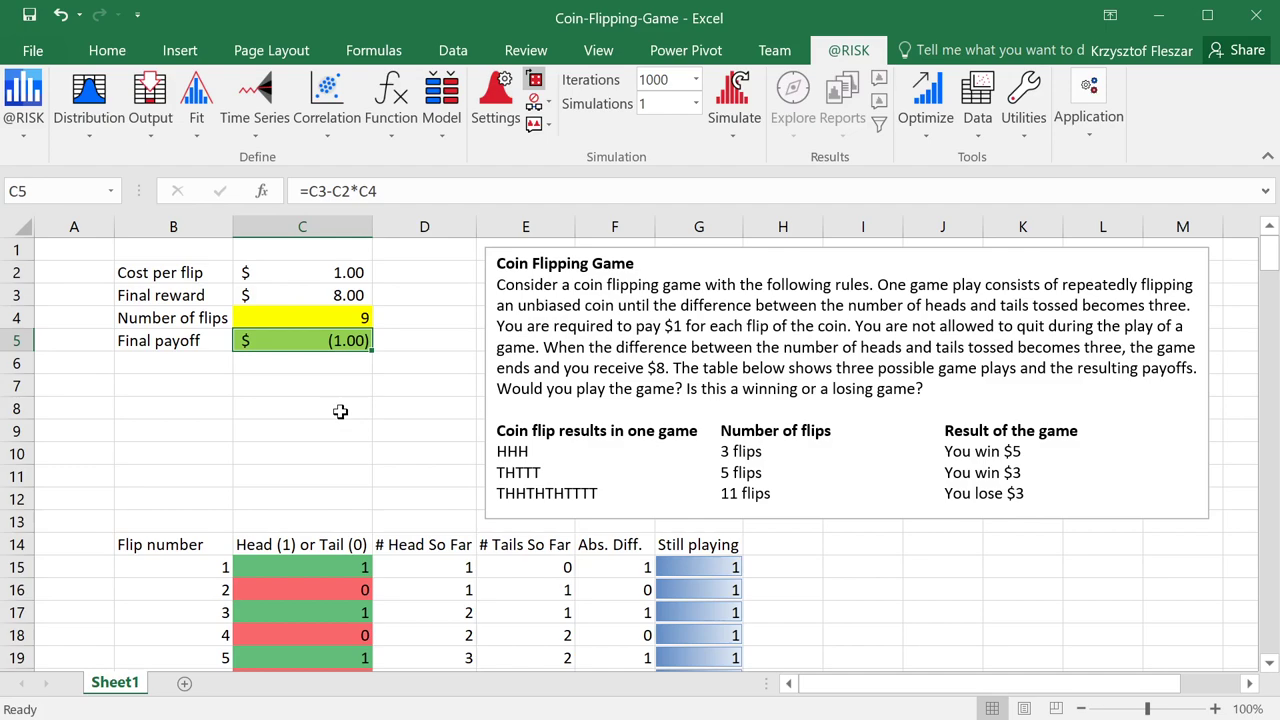
left_click(90, 256)
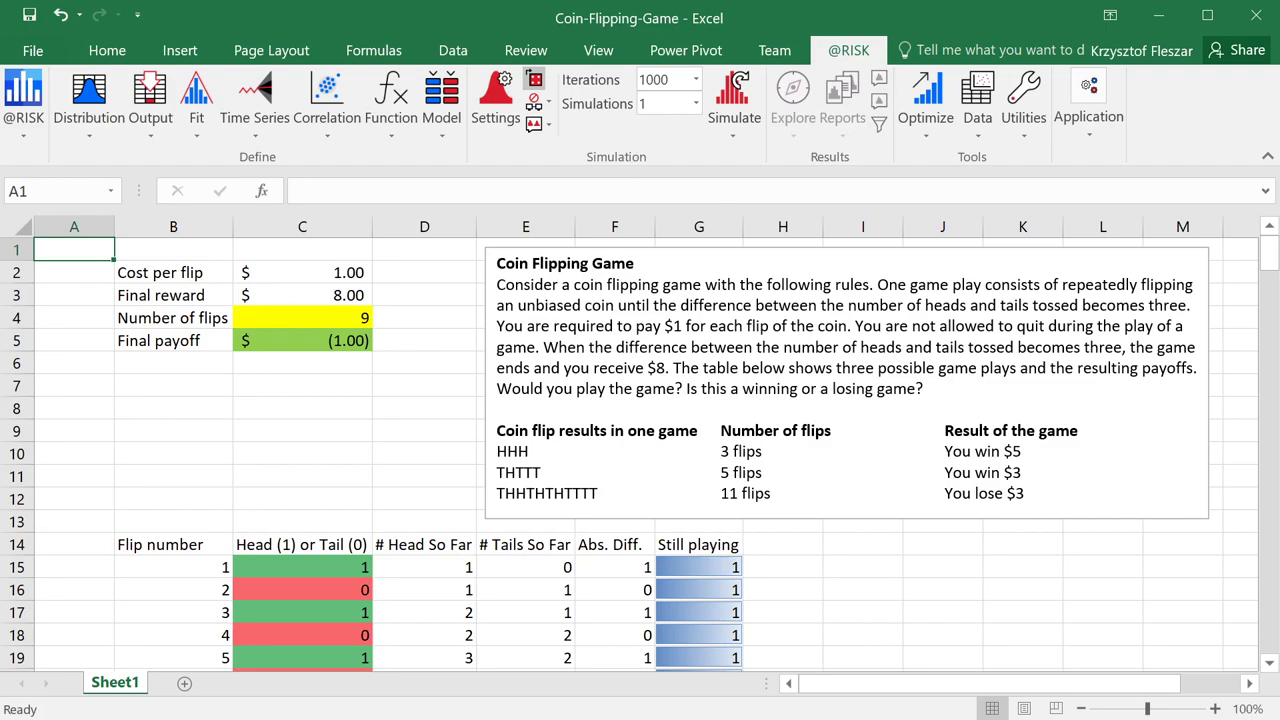
left_click(660, 103)
left_click(655, 79)
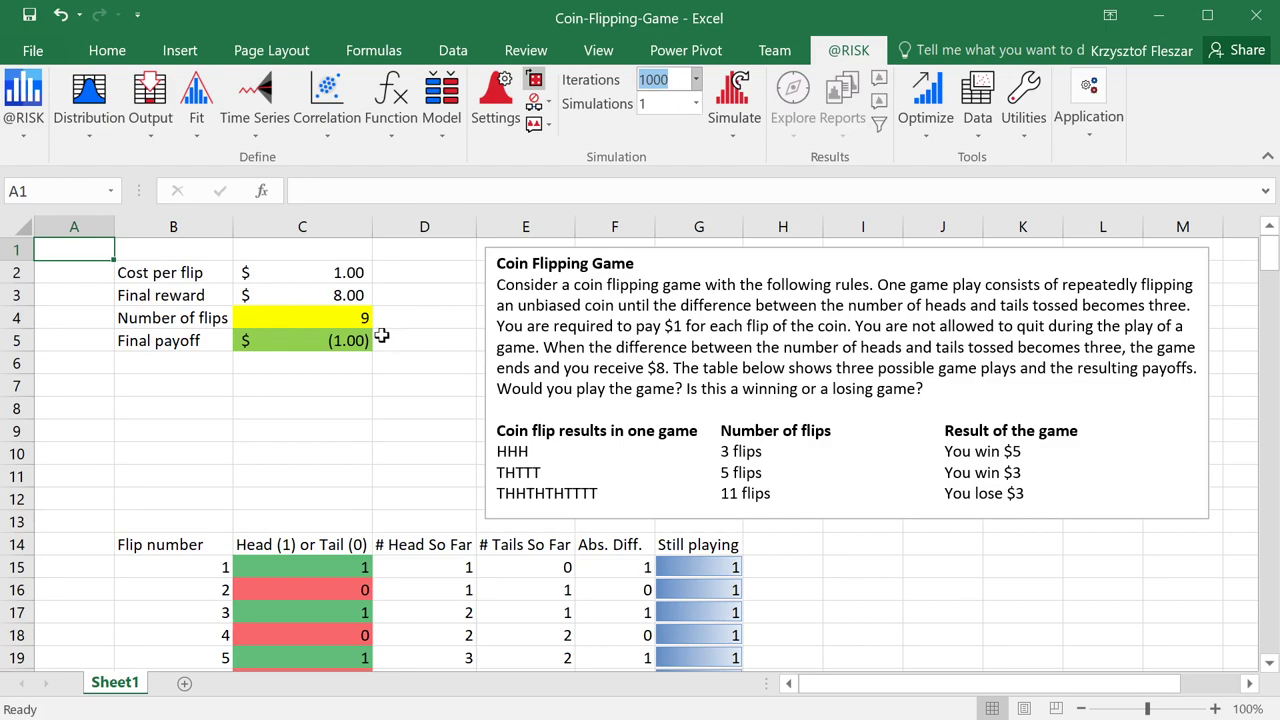
left_click(90, 249)
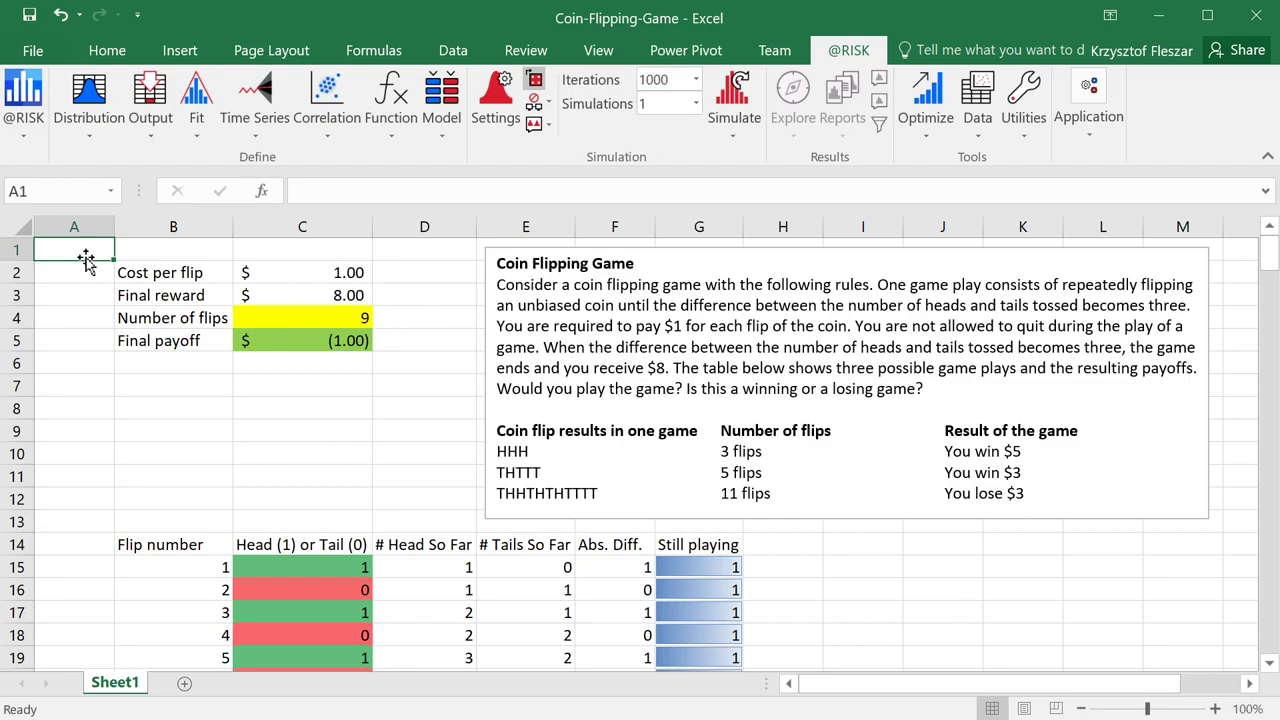